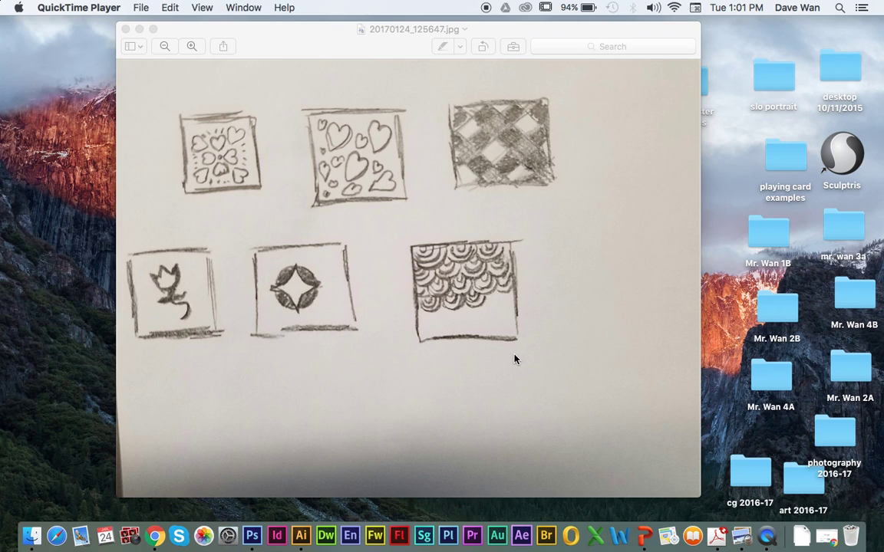
- Search Google in Chrome for 'play card design'
left_click(155, 535)
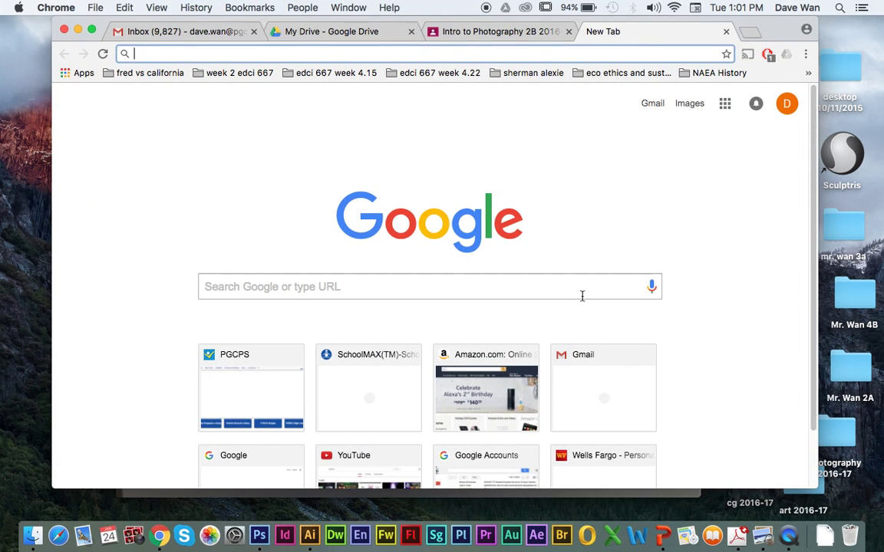
left_click(582, 291)
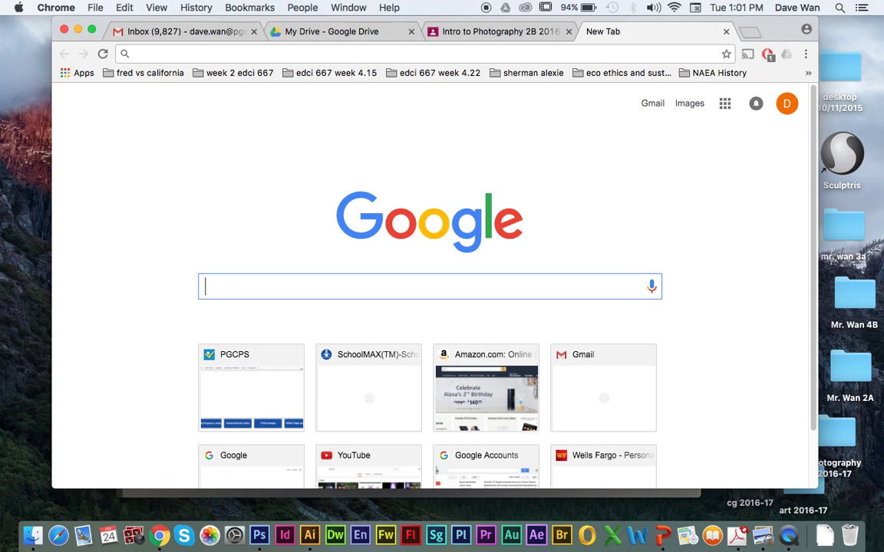
type("play card design")
key("Return")
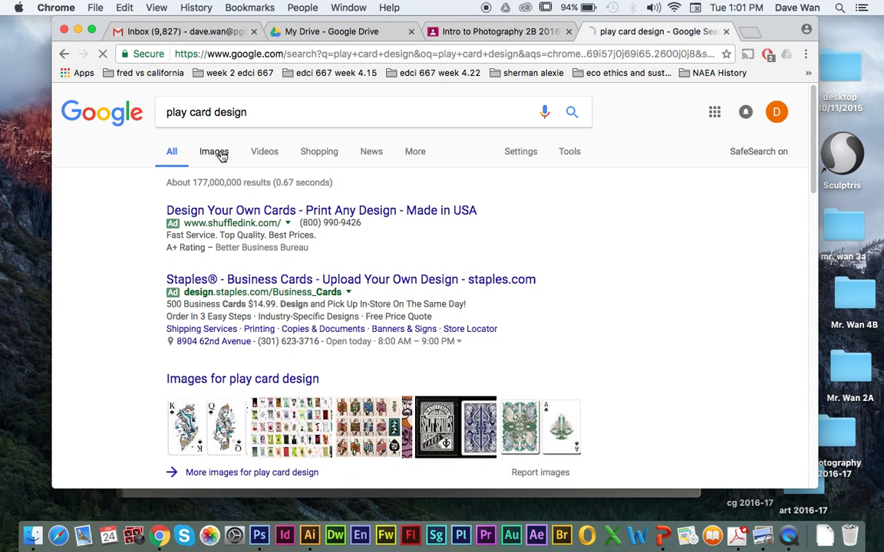
- Show 'classic' image results, preview the Queen of hearts card, and select the search text
left_click(222, 155)
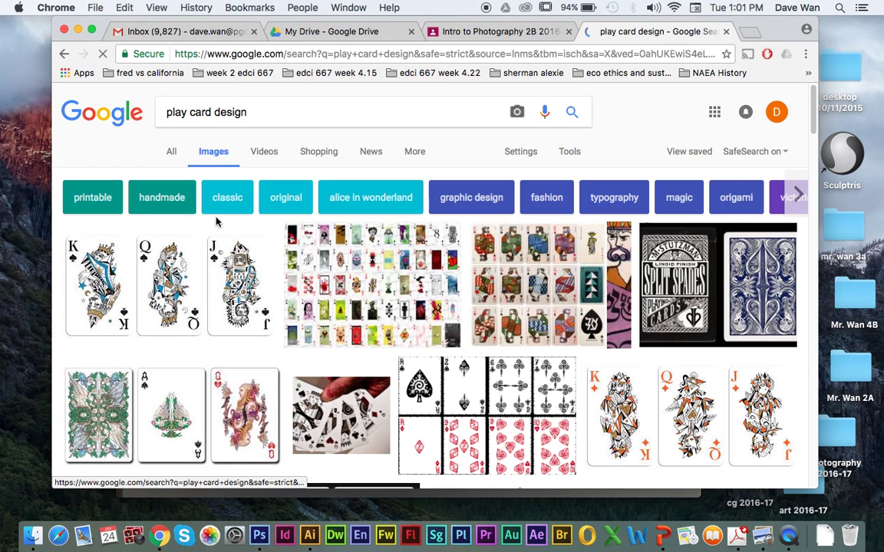
left_click(221, 214)
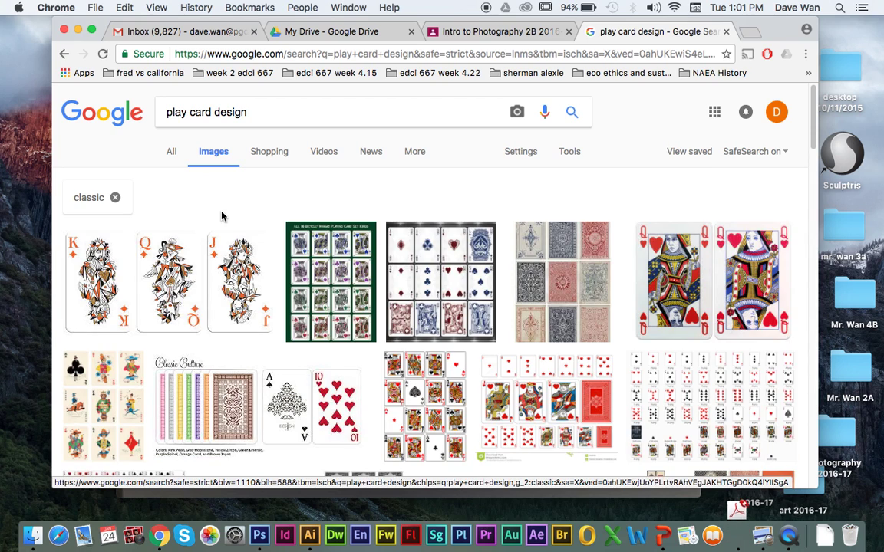
left_click(659, 290)
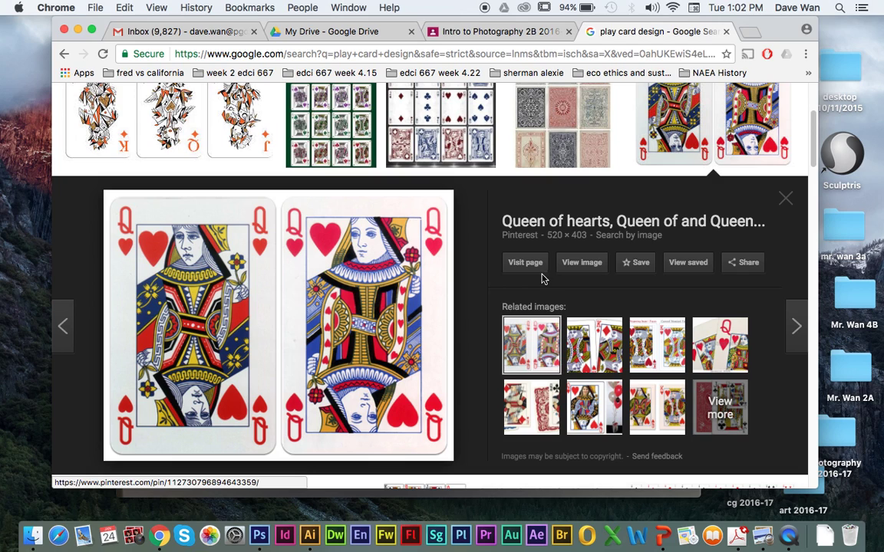
left_click(786, 210)
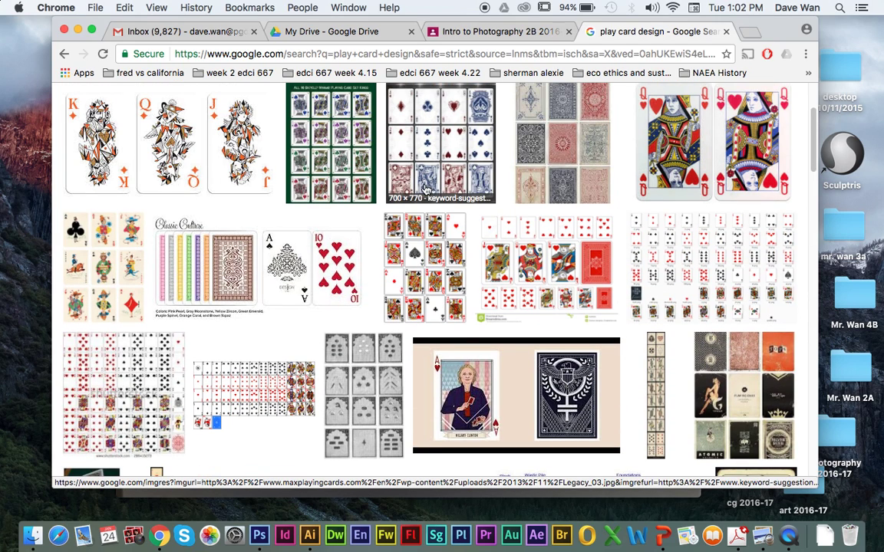
scroll(407, 196, "up", 3)
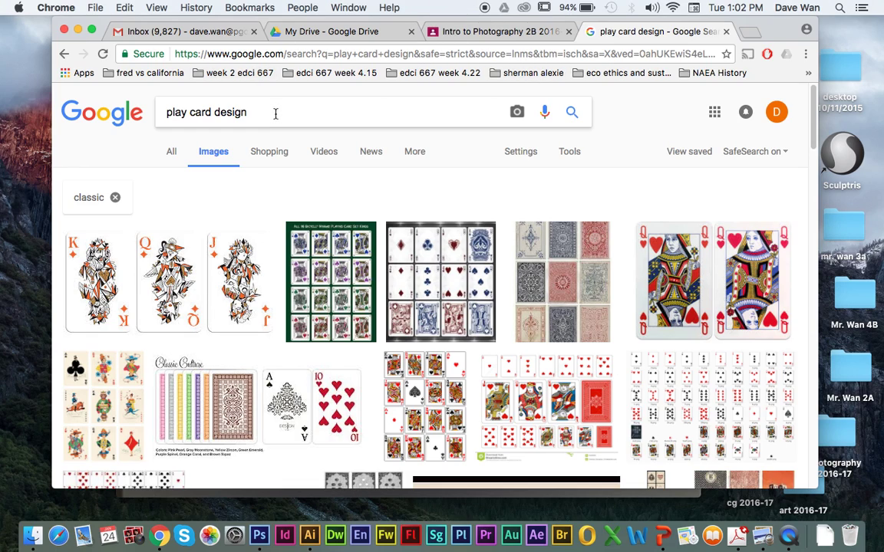
left_click_drag(276, 113, 144, 112)
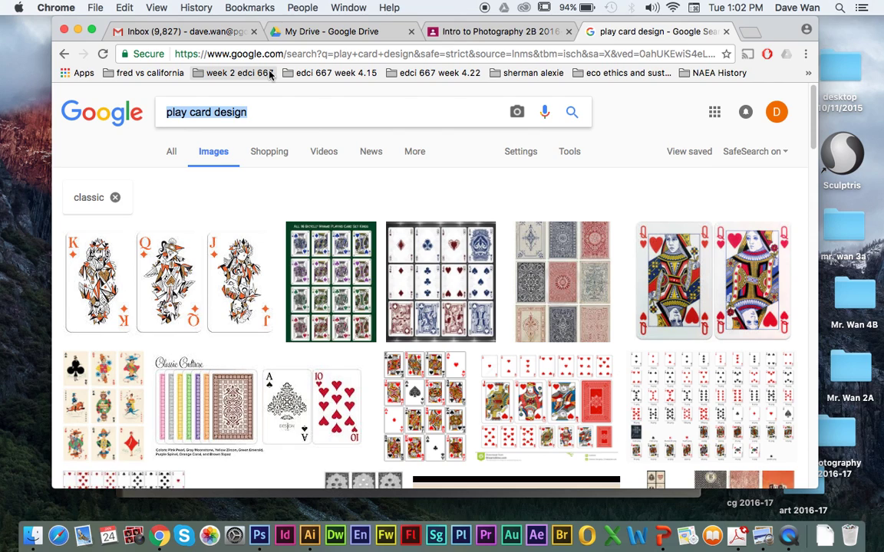
- Replace the search with 'patterns' and run it
type("patterns")
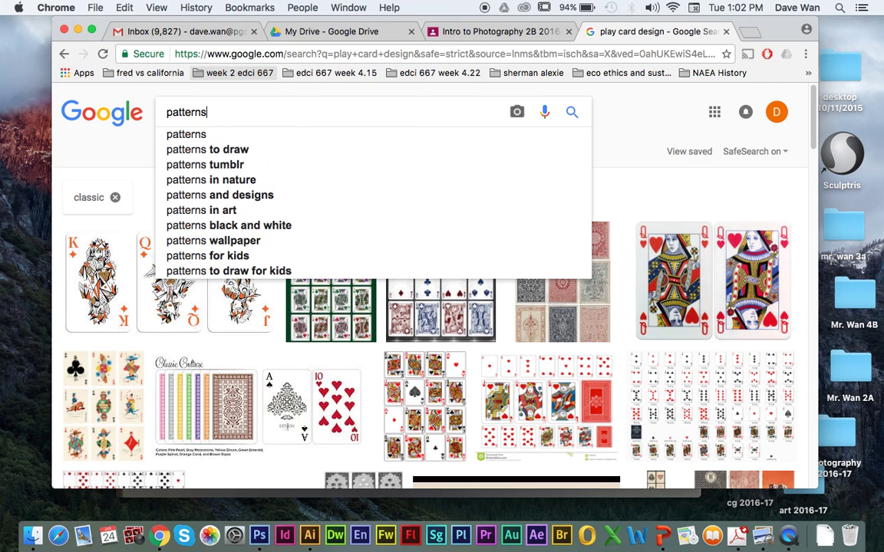
key("Return")
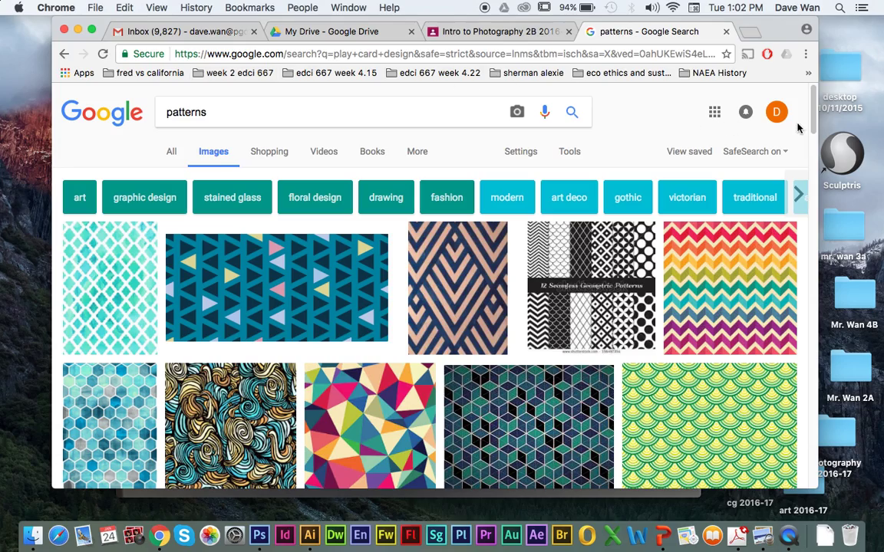
scroll(813, 124, "down", 3)
mouse_move(817, 127)
left_mouse_down()
mouse_move(818, 142)
mouse_move(818, 123)
left_mouse_up()
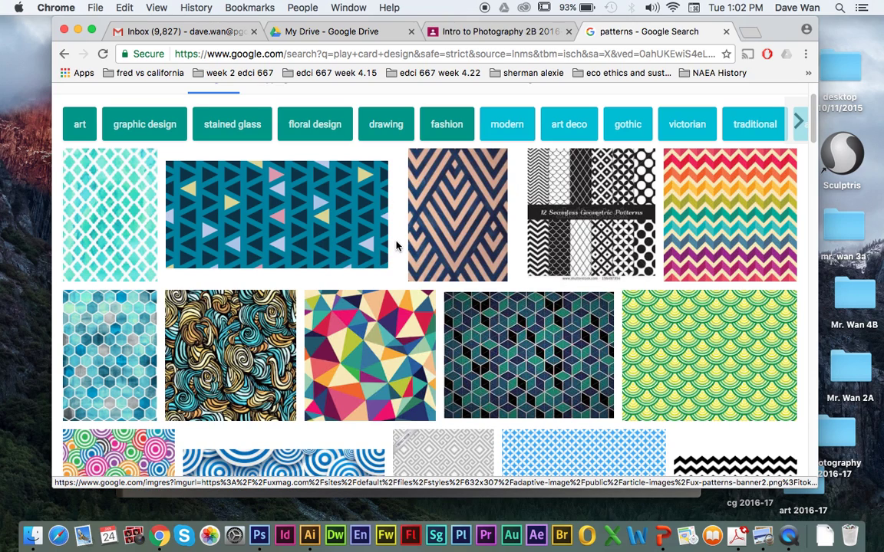
- Preview the chevron and swirl pattern images, then browse further results
left_click(706, 246)
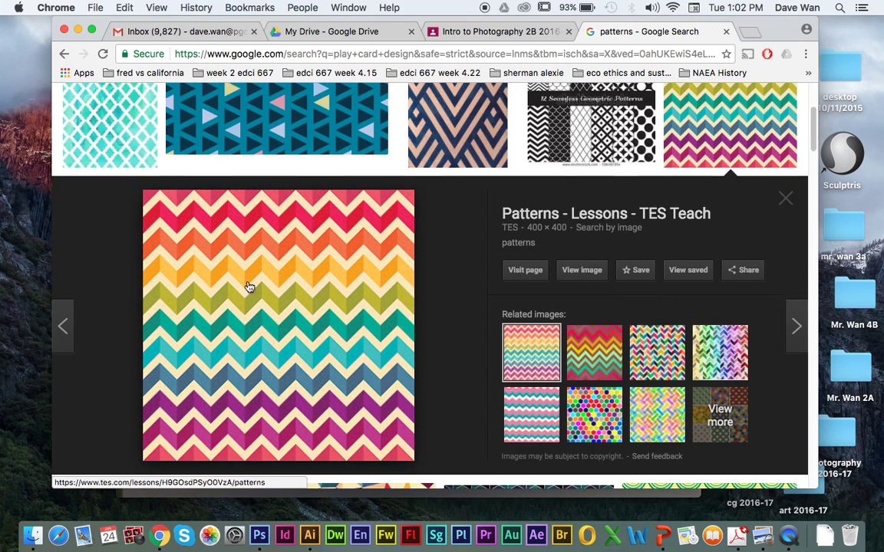
left_click(783, 200)
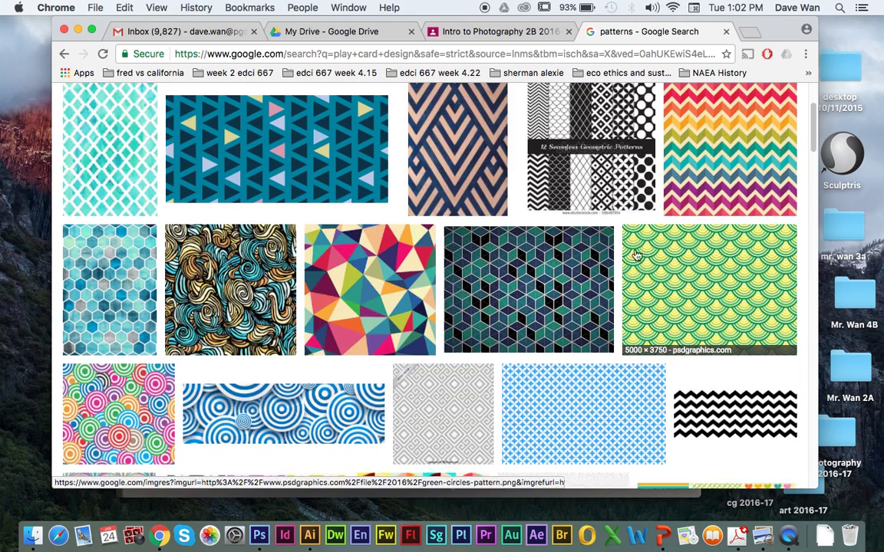
left_click(244, 305)
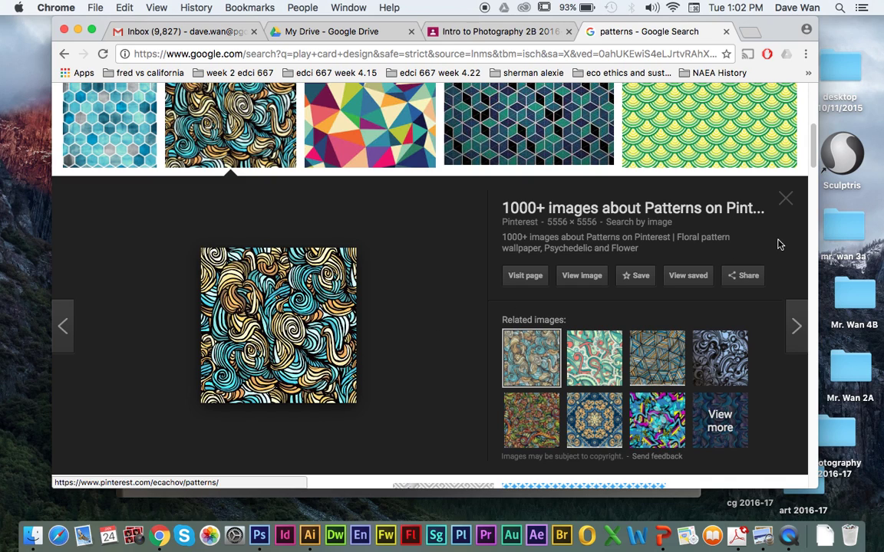
left_click(786, 200)
scroll(550, 208, "up", 5)
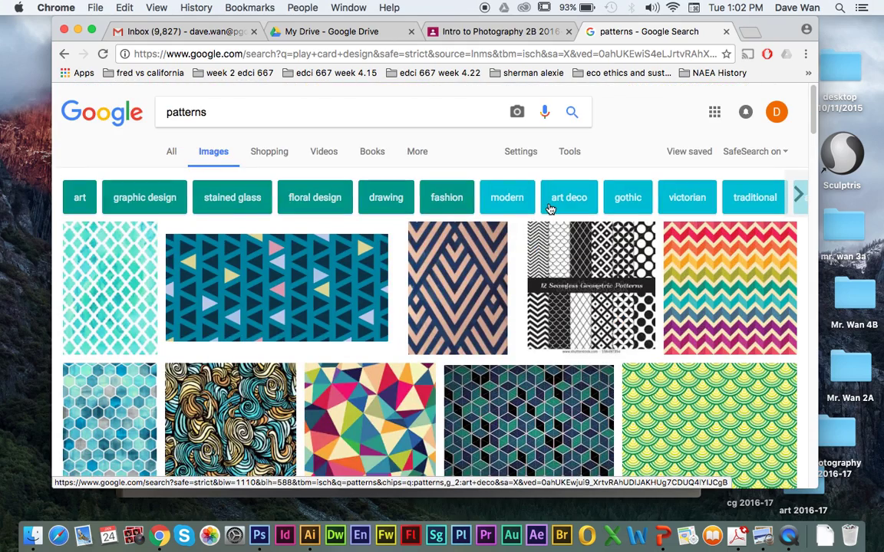
scroll(815, 144, "down", 3)
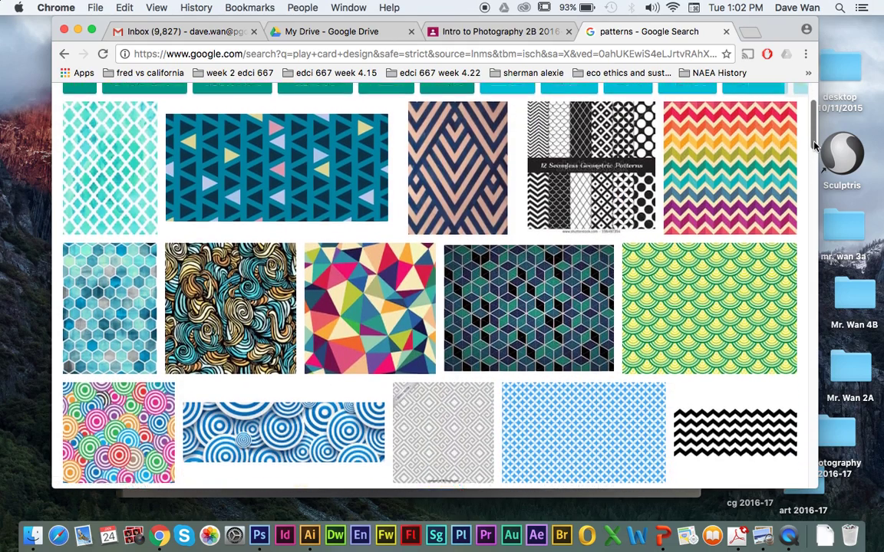
scroll(815, 144, "down", 1)
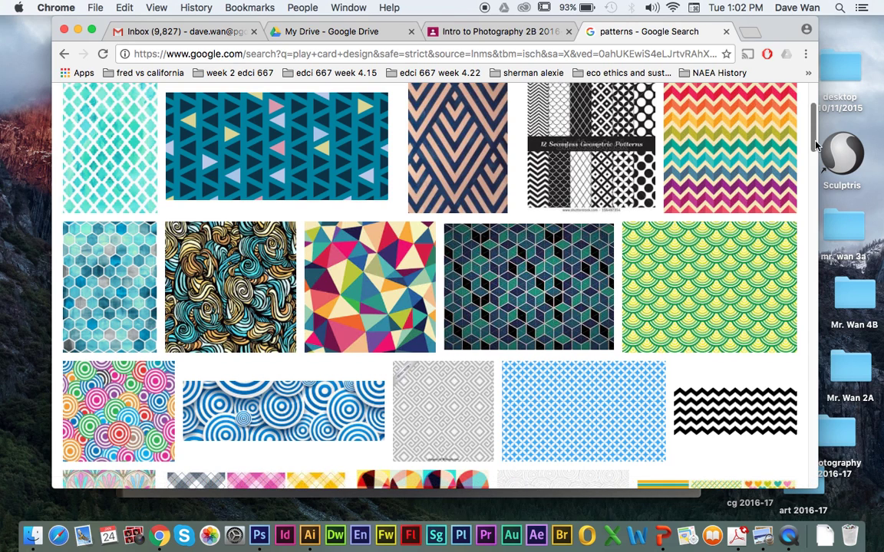
scroll(815, 144, "down", 2)
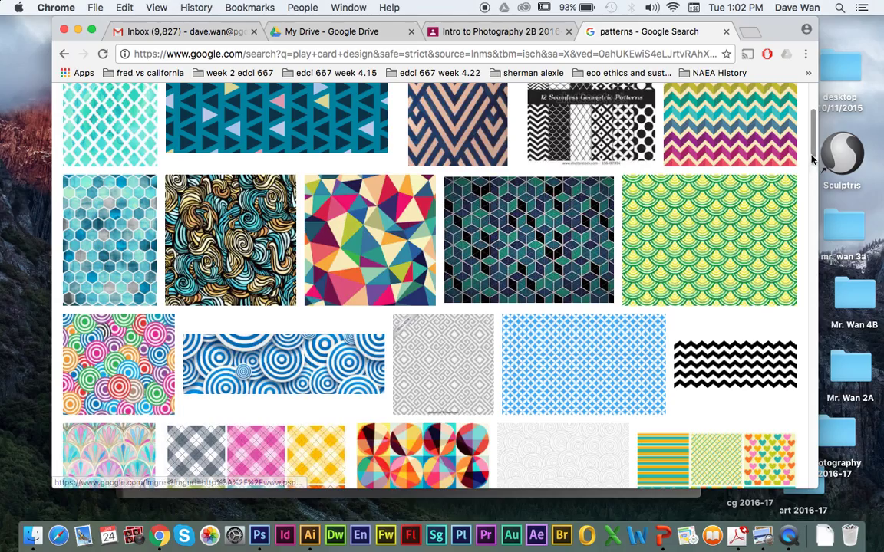
left_click_drag(813, 159, 810, 132)
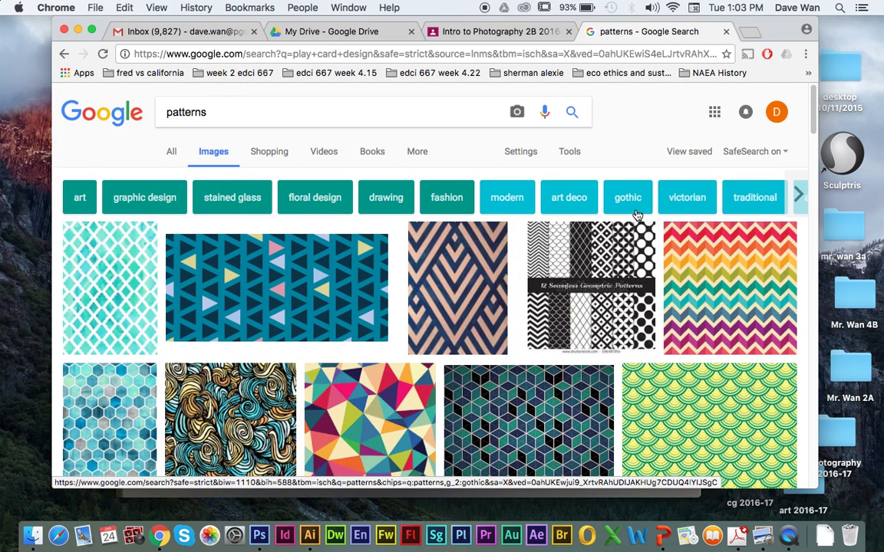
- Try the 'traditional' then 'graphic design' pattern filters, then minimize Chrome to reveal the sketch
left_click(797, 205)
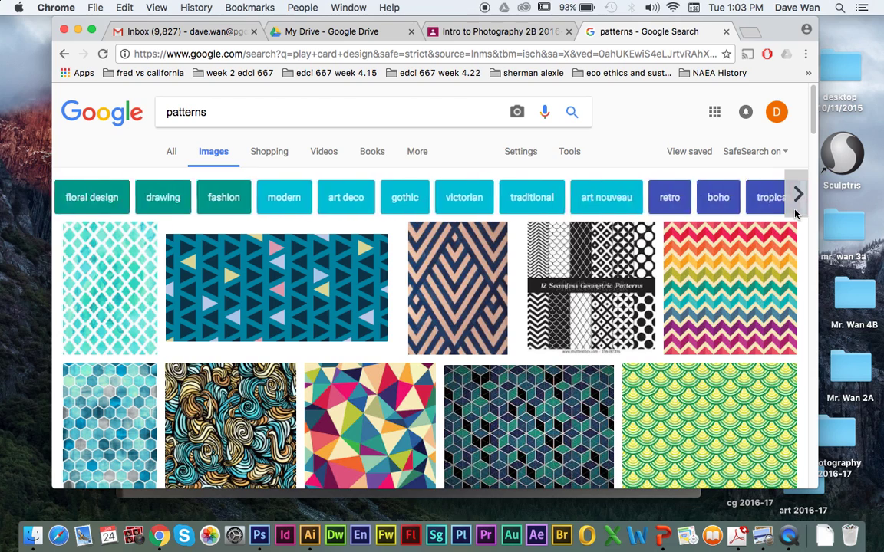
left_click(238, 204)
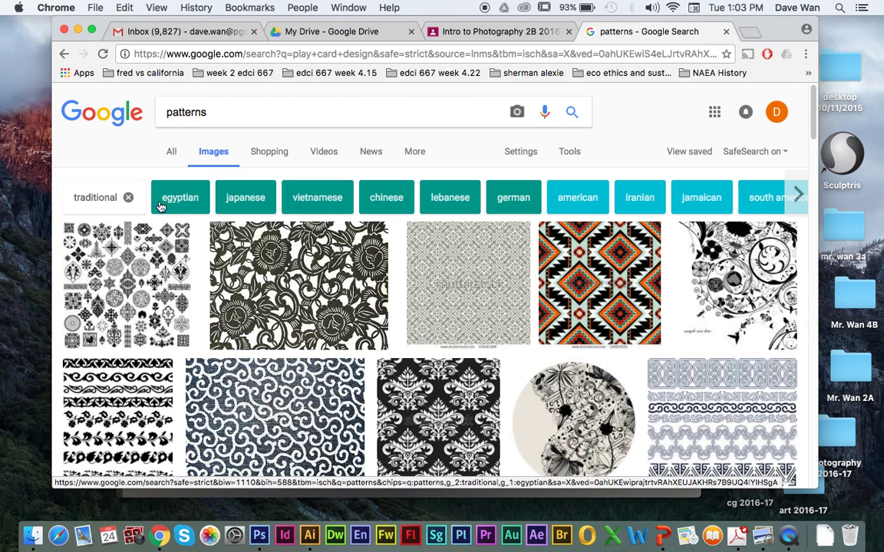
left_click(130, 198)
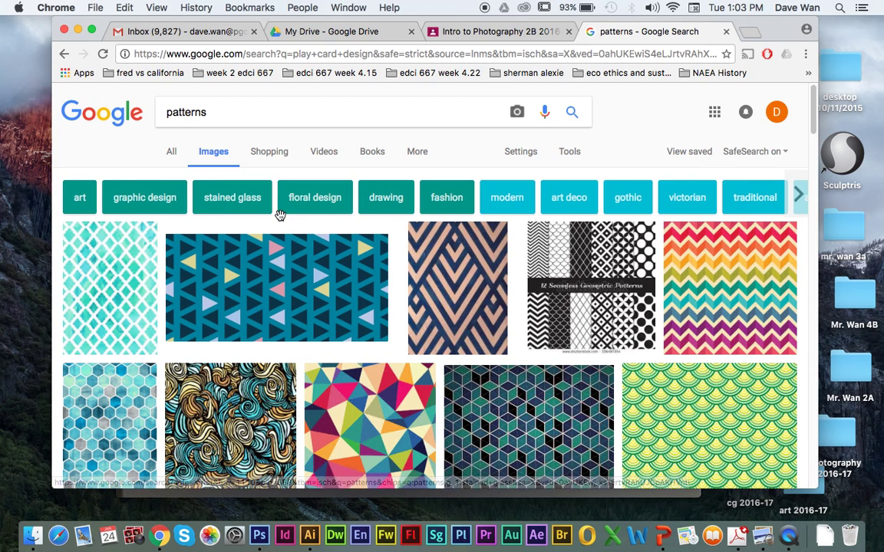
left_click(148, 205)
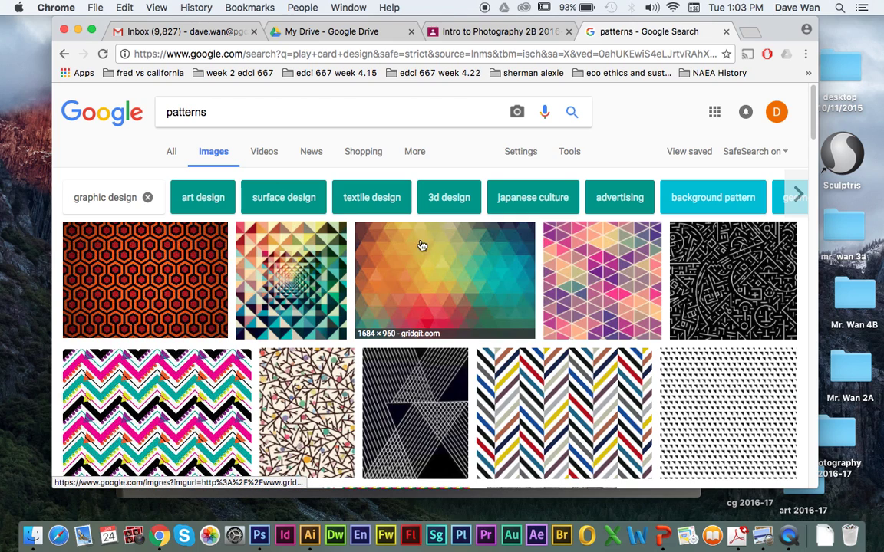
left_click(78, 31)
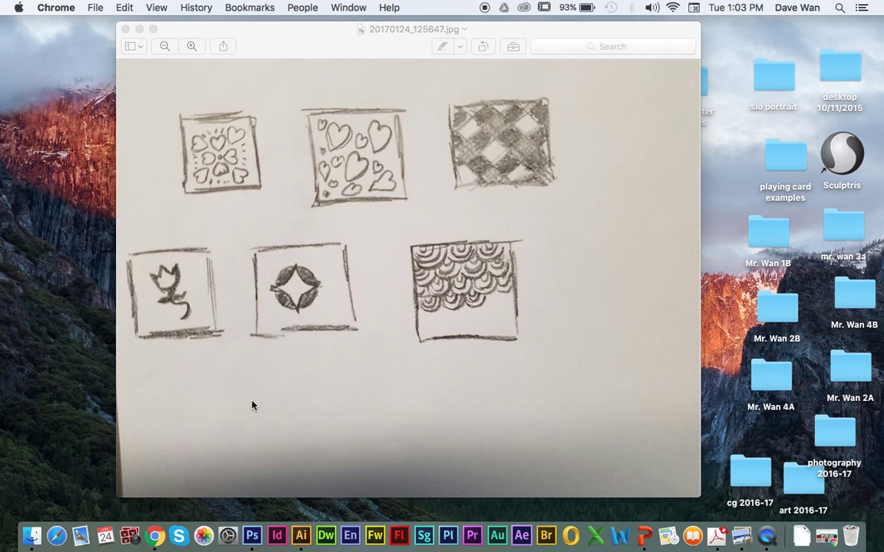
- Create a new Letter 11 × 8.5 in landscape Illustrator document and position its window
left_click(301, 535)
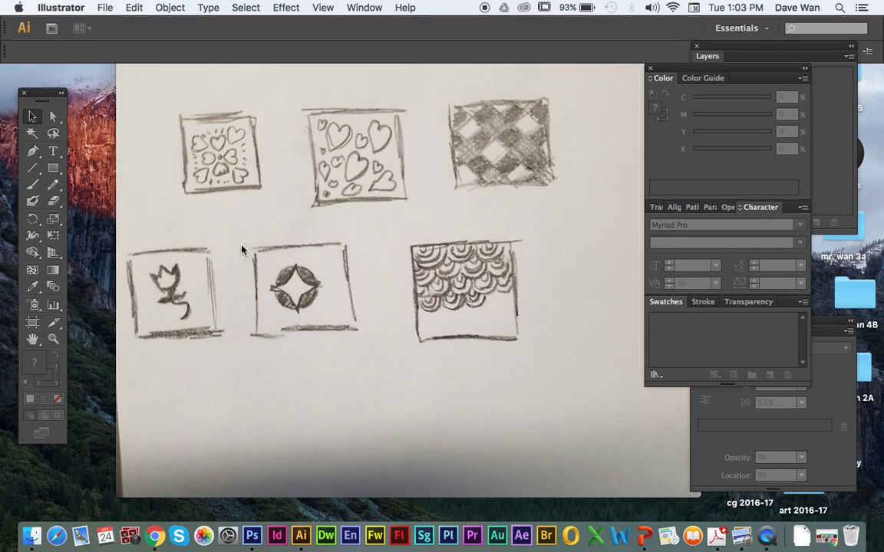
left_click(108, 7)
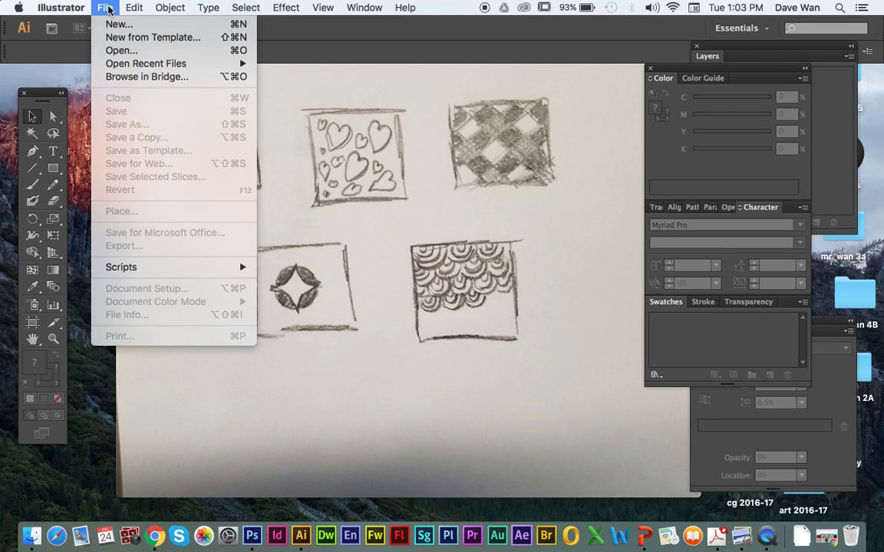
left_click(111, 23)
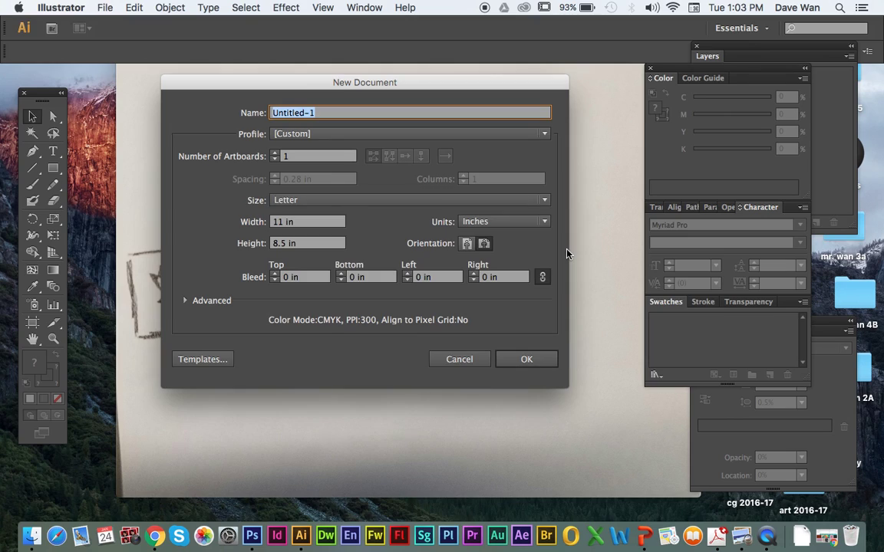
left_click(507, 362)
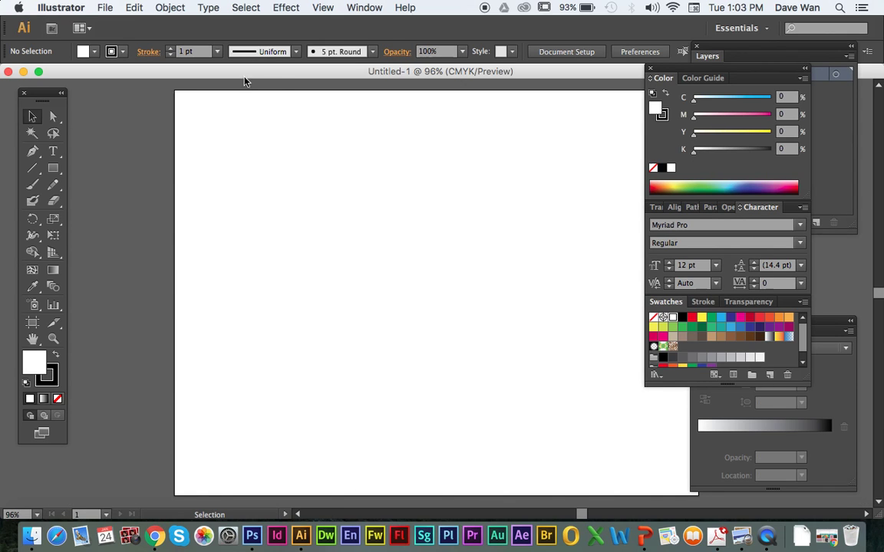
left_click_drag(244, 81, 155, 101)
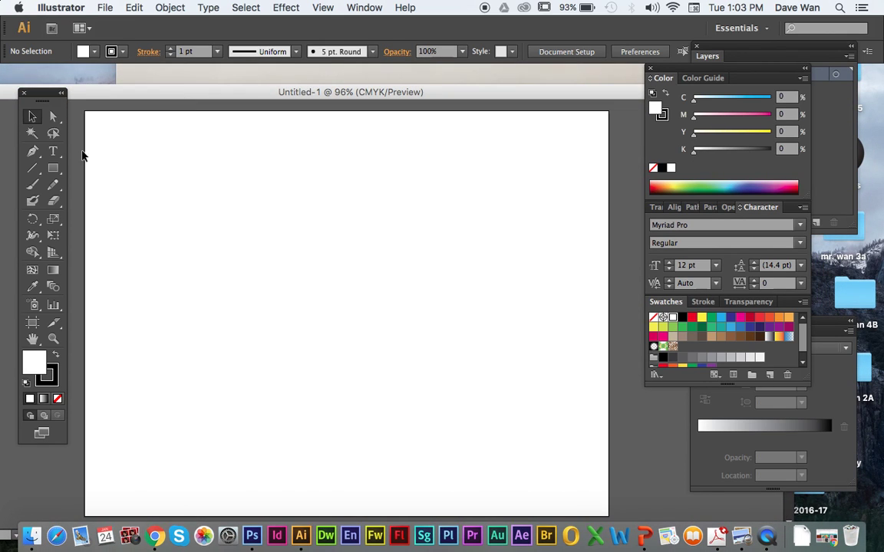
left_click(227, 77)
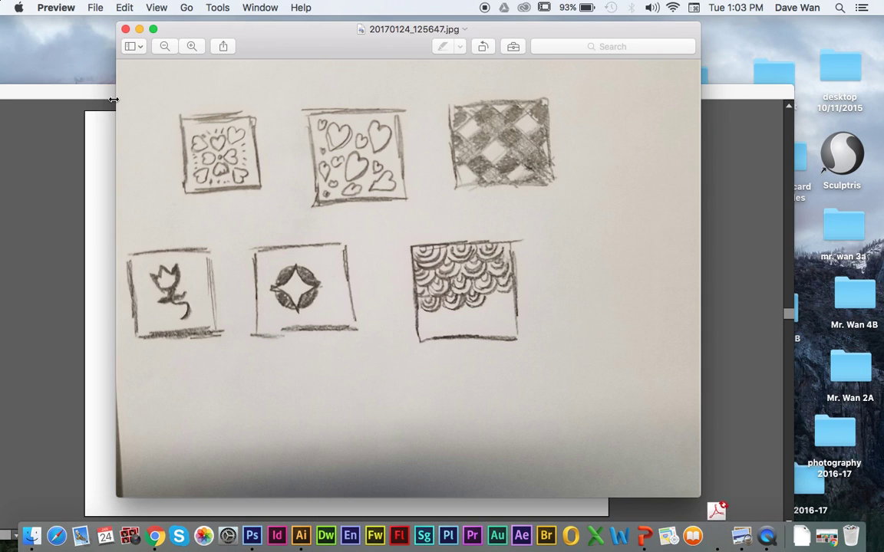
left_click(99, 88)
left_click(246, 74)
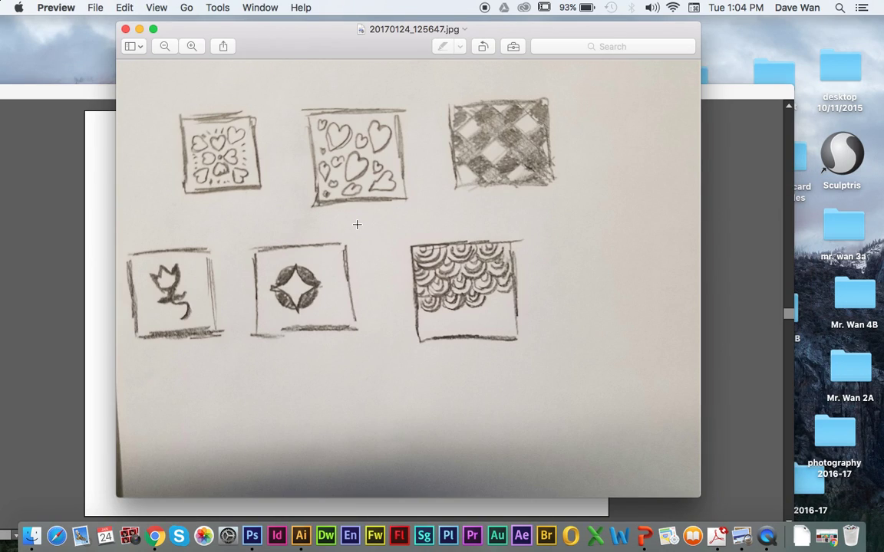
left_click(732, 409)
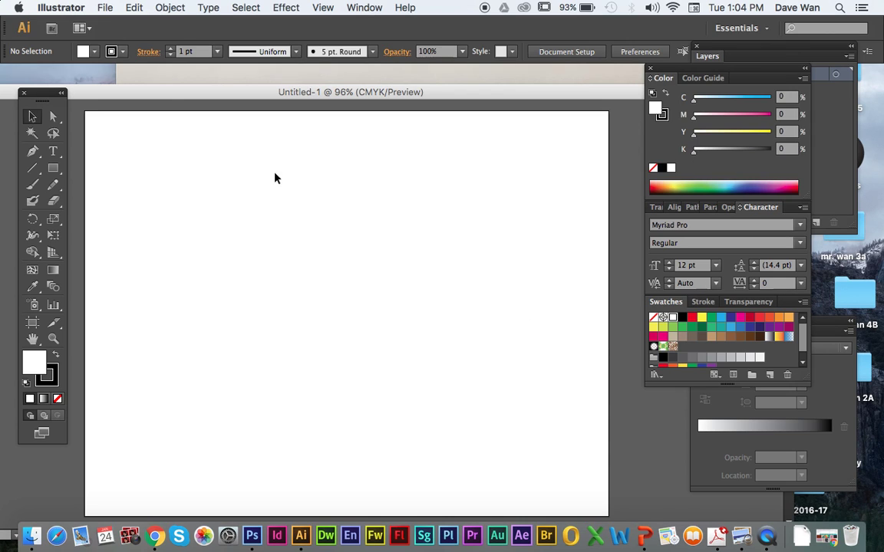
mouse_move(179, 96)
left_mouse_down()
mouse_move(197, 173)
mouse_move(197, 122)
mouse_move(184, 89)
mouse_move(193, 181)
left_mouse_up()
left_click(192, 161)
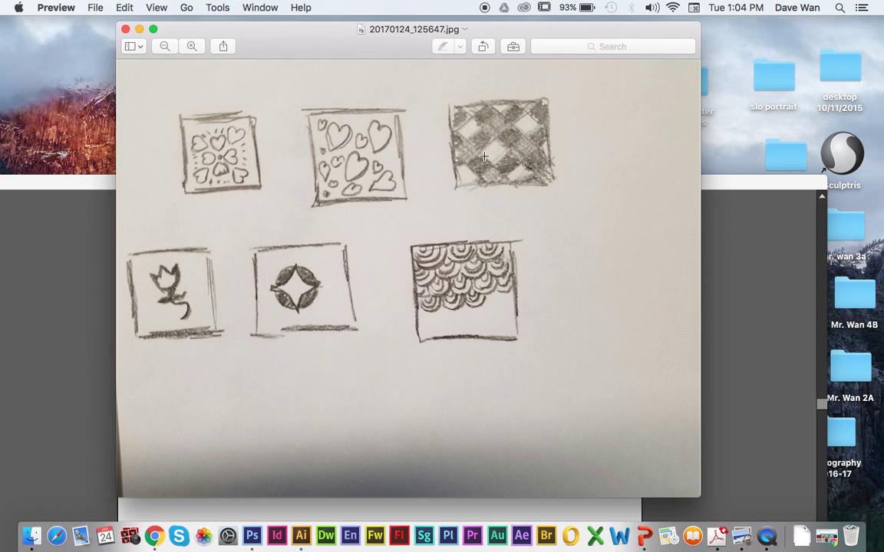
left_click(106, 186)
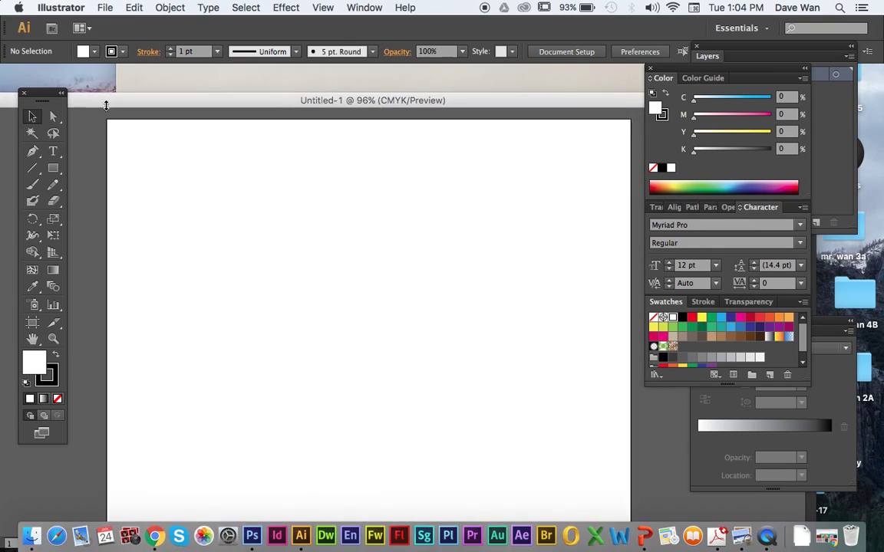
left_click(53, 171)
- Set the Rectangle Tool to black fill with no stroke and start a long thin bar
left_click(54, 170)
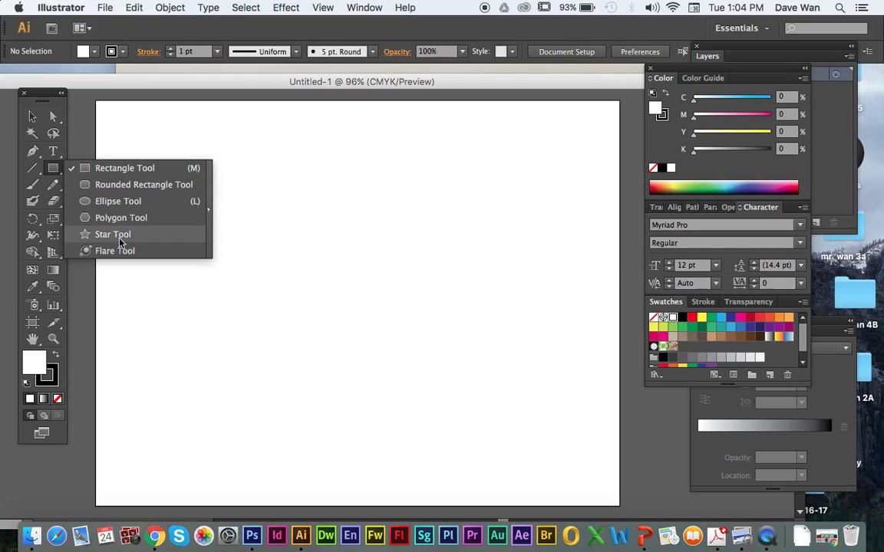
left_click(119, 168)
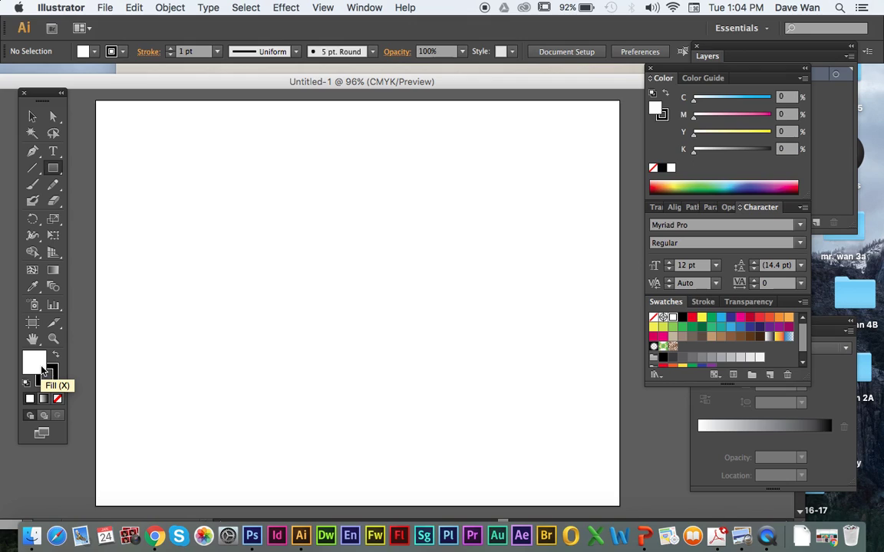
left_click(56, 358)
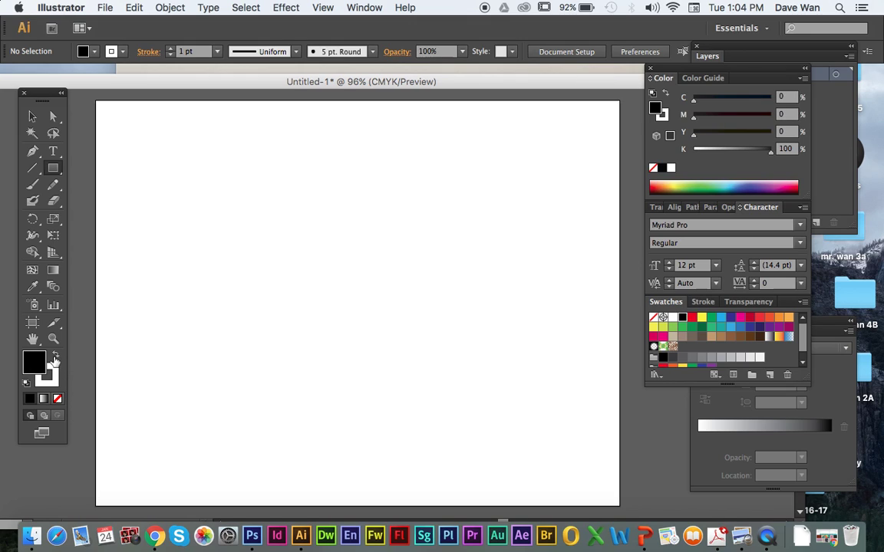
left_click(55, 377)
left_click(58, 400)
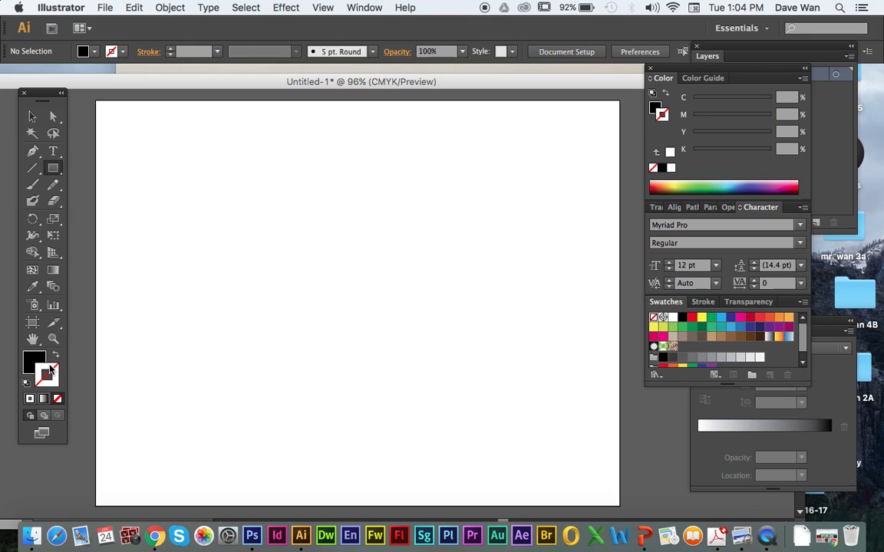
left_click(56, 354)
left_click(56, 354)
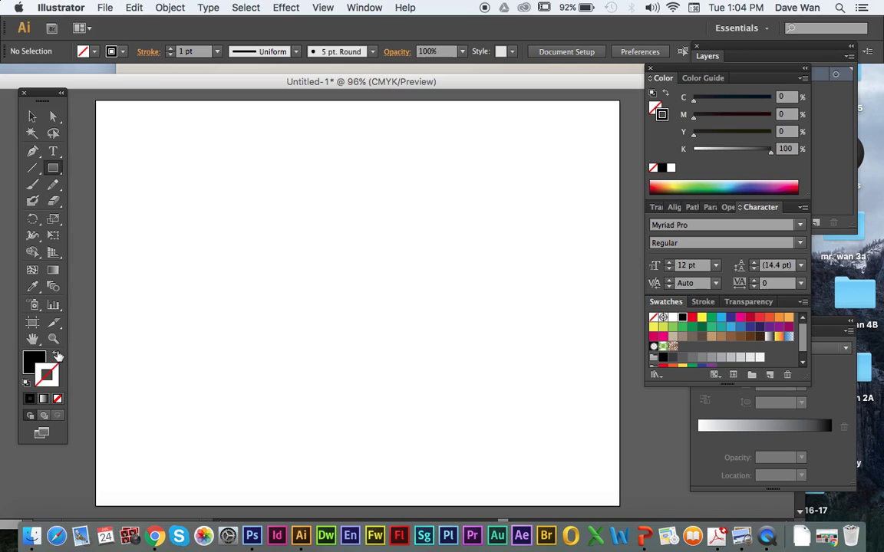
left_click_drag(176, 168, 504, 180)
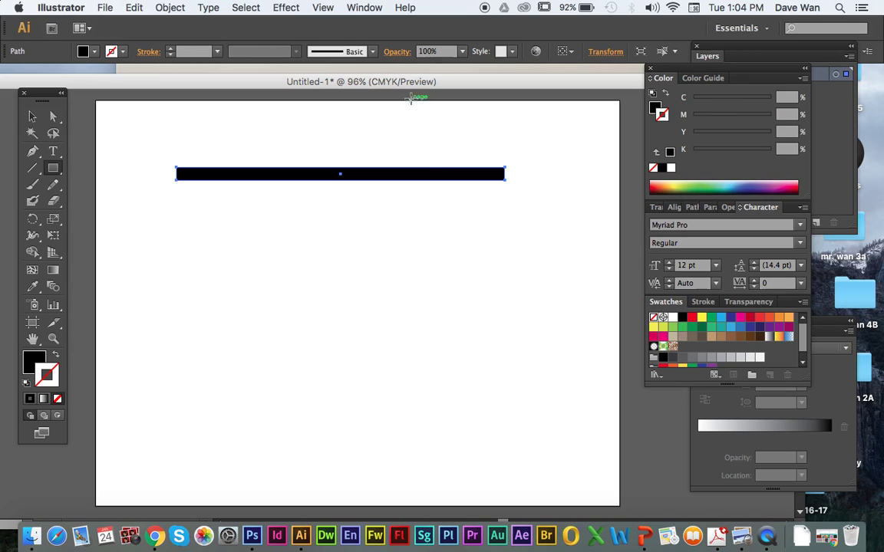
- Finish the long thin black bar and nudge it slightly lower and right
left_click_drag(414, 82, 438, 227)
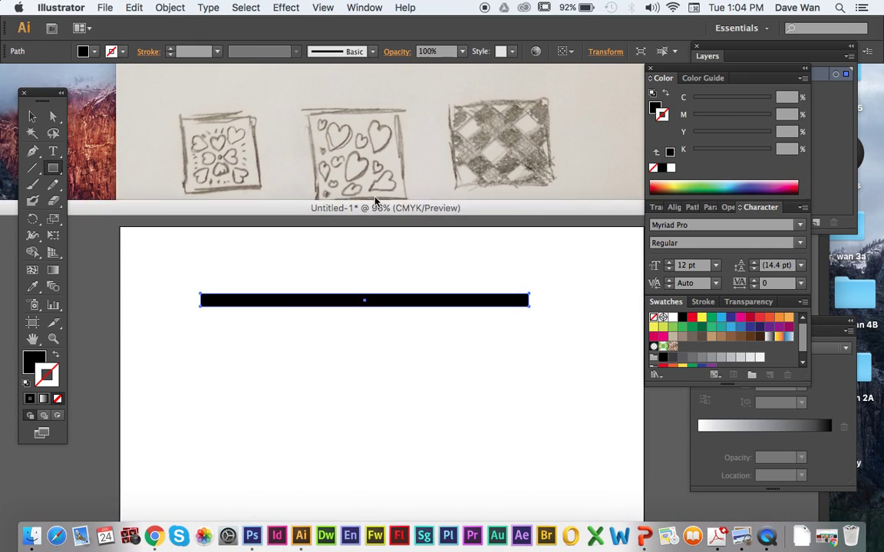
left_click_drag(376, 201, 363, 112)
key("v")
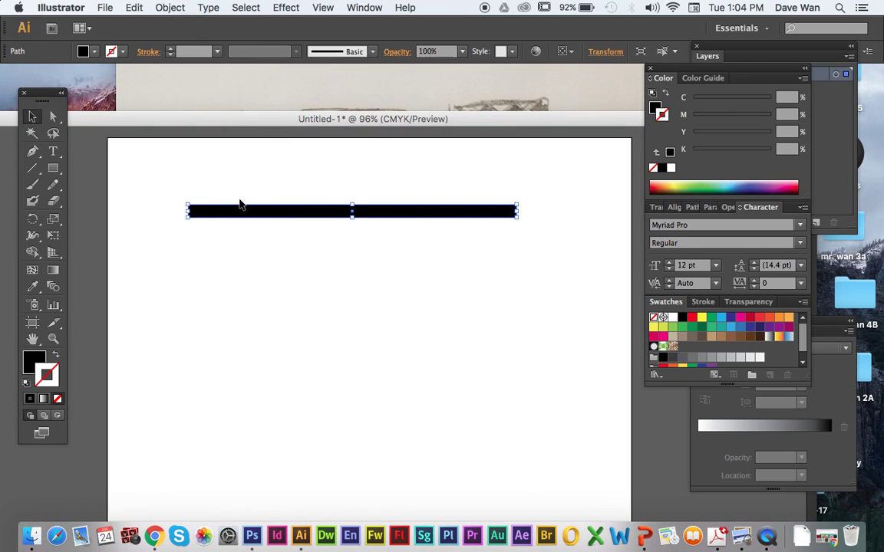
mouse_move(256, 225)
left_mouse_down()
mouse_move(266, 245)
mouse_move(262, 232)
left_mouse_up()
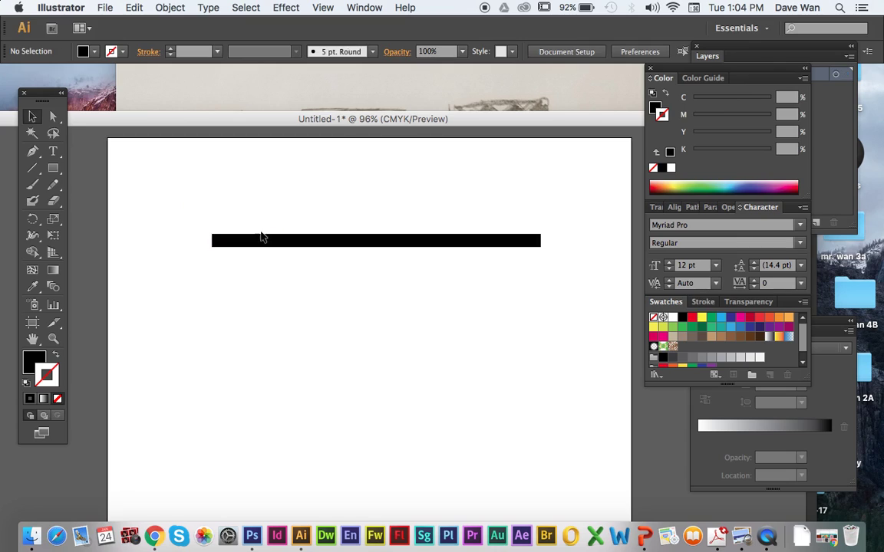
left_click(274, 232)
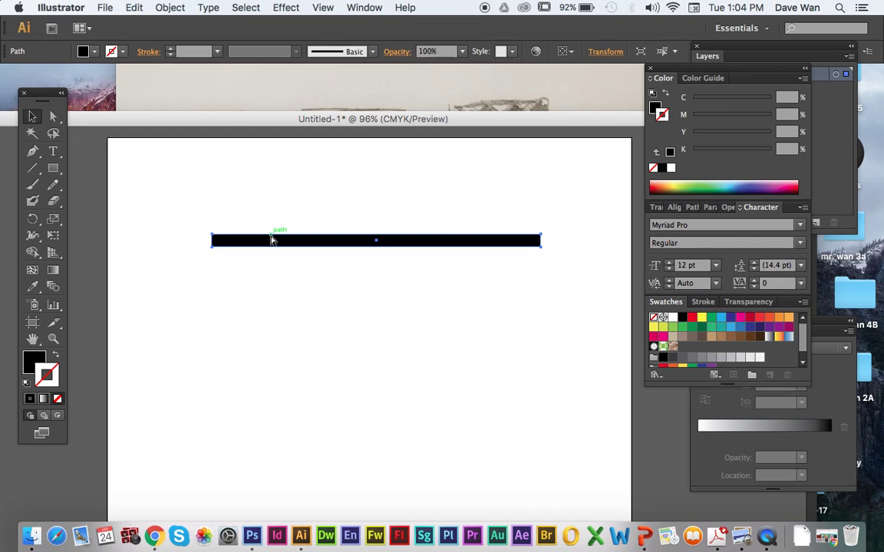
- Duplicate the black bar and place the copy just beneath the original
key("super+c")
key("super+v")
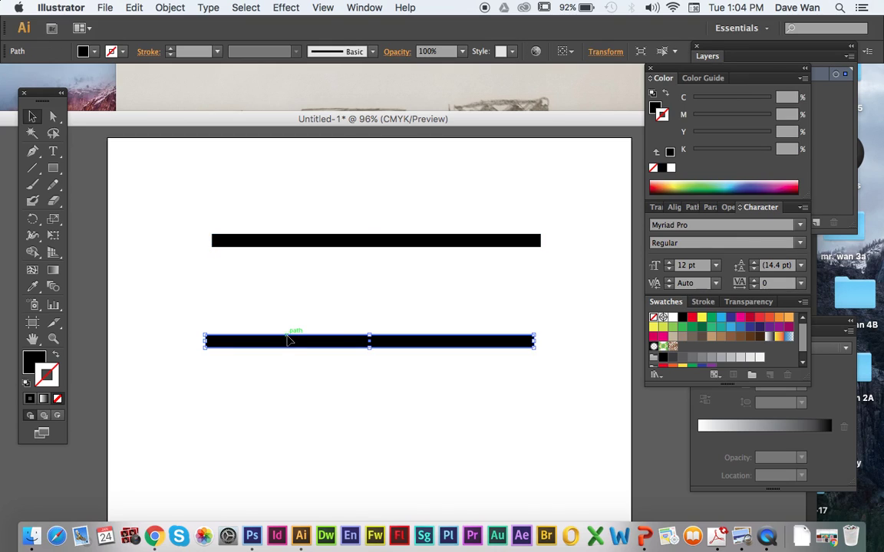
left_click_drag(289, 340, 293, 264)
left_click(290, 303)
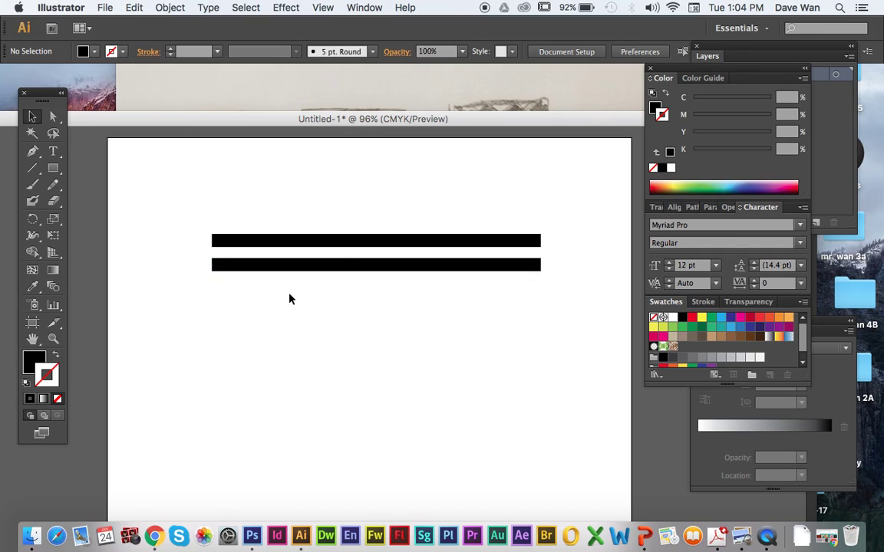
left_click(300, 267)
left_click(333, 293)
- Copy the pair of bars below to make four evenly spaced bars, then select all four
left_click_drag(333, 292, 280, 211)
key("super+c")
key("super+v")
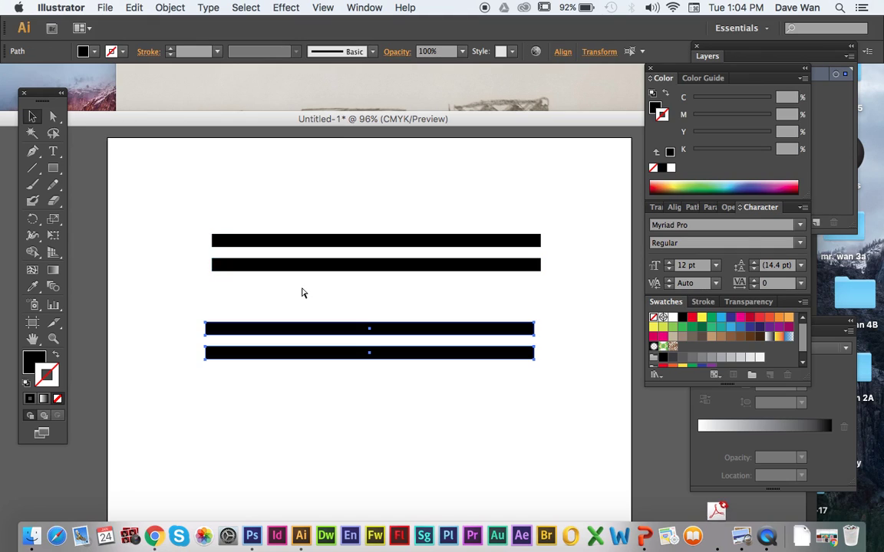
left_click_drag(314, 336, 318, 298)
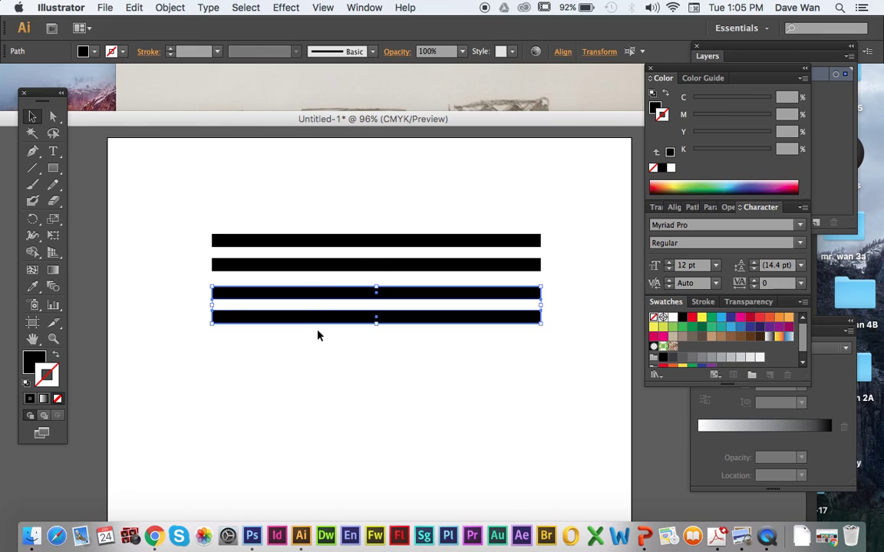
left_click(318, 335)
left_click_drag(366, 355, 342, 299)
left_click(330, 343)
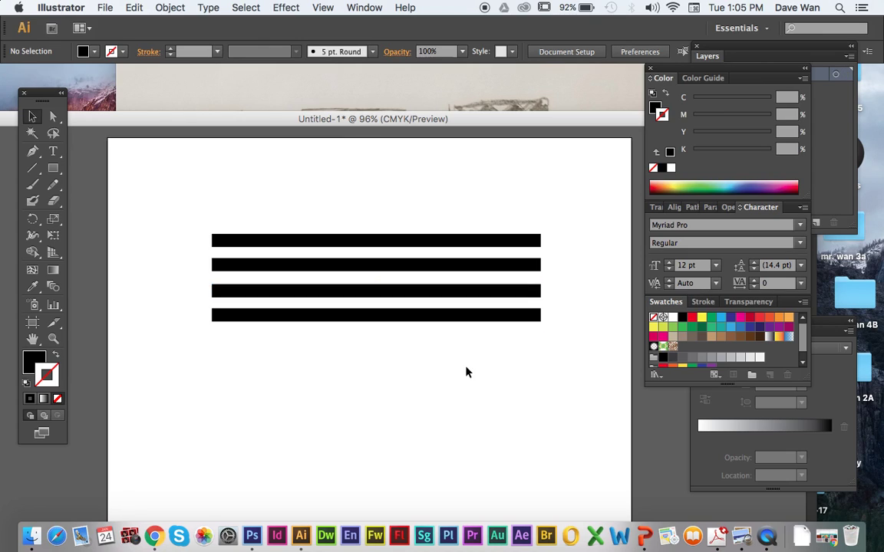
left_click_drag(483, 372, 306, 239)
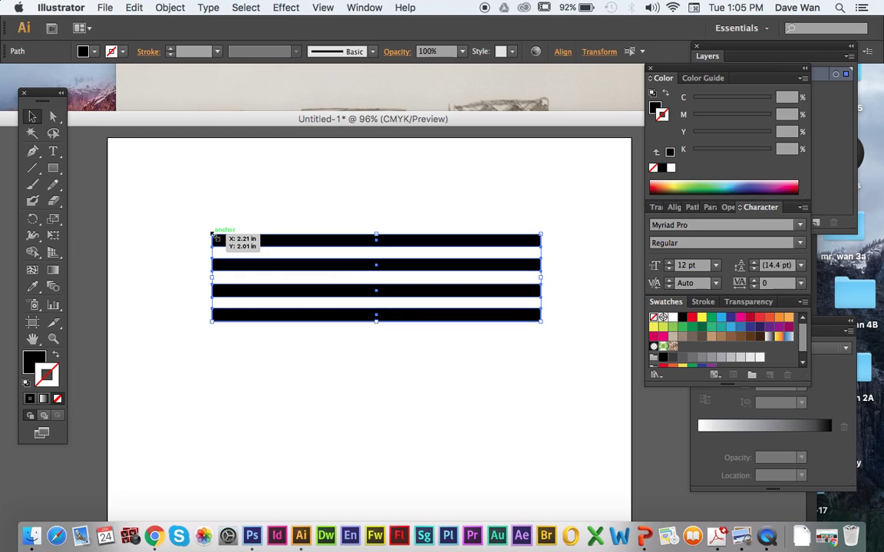
- Scale down the four-bar group from its corner and move it up and left
left_click_drag(214, 238, 304, 262)
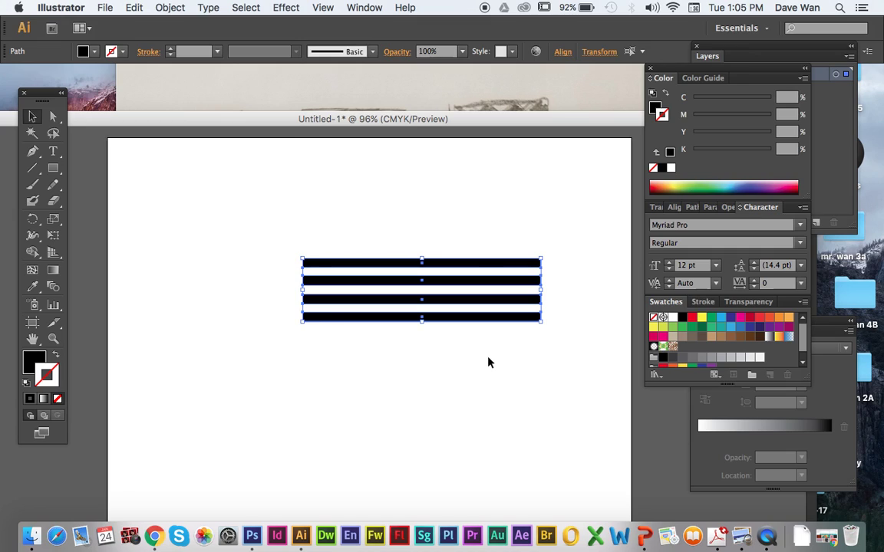
left_click_drag(412, 323, 380, 294)
left_click(351, 299)
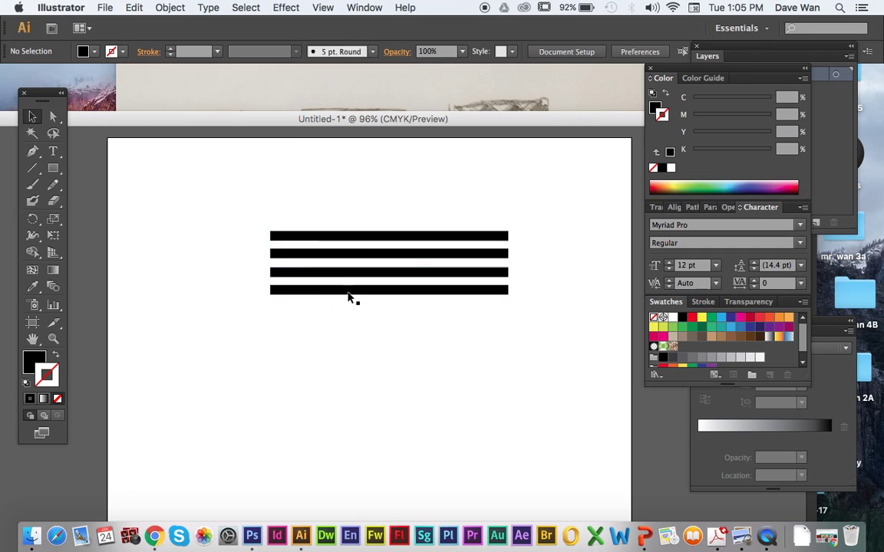
left_click_drag(446, 325, 376, 223)
left_click(444, 320)
left_click_drag(483, 318, 407, 229)
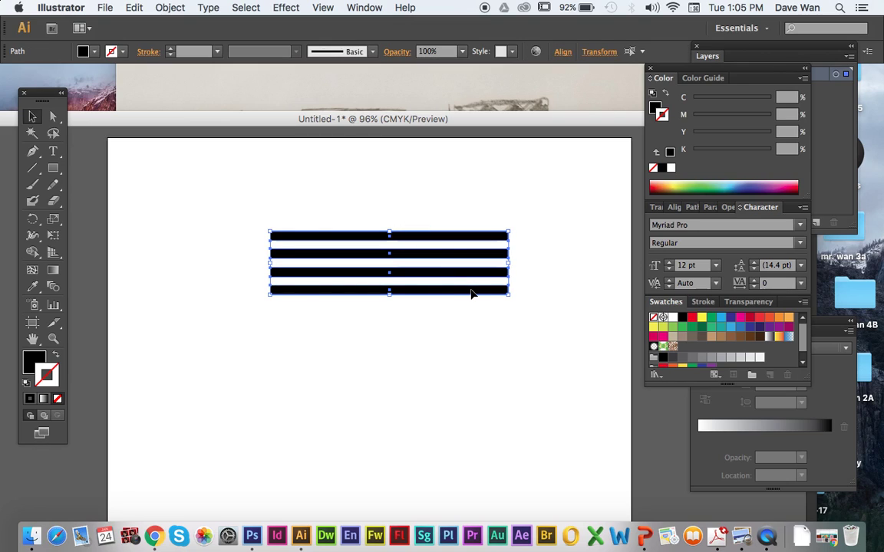
- Duplicate the four bars beneath to make eight stripes, then select all eight
key("super+c")
key("super+v")
left_click_drag(439, 311, 457, 308)
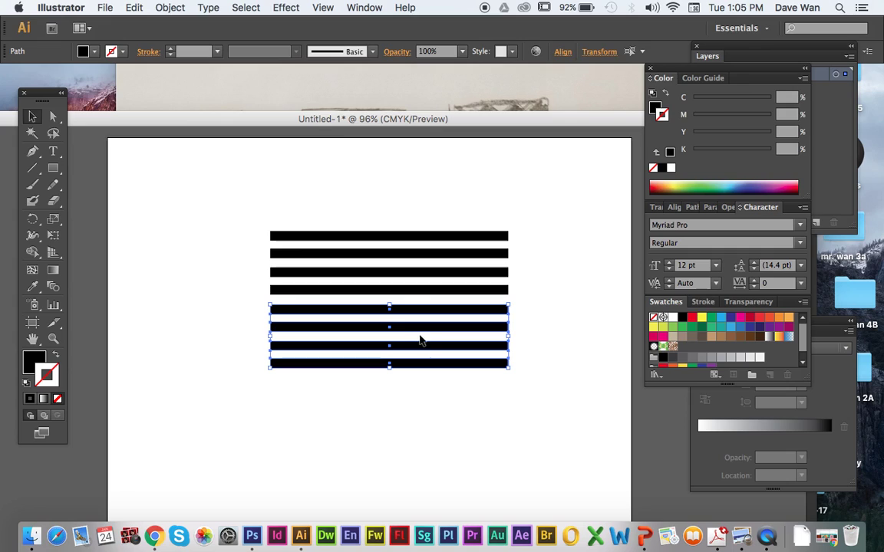
left_click(516, 388)
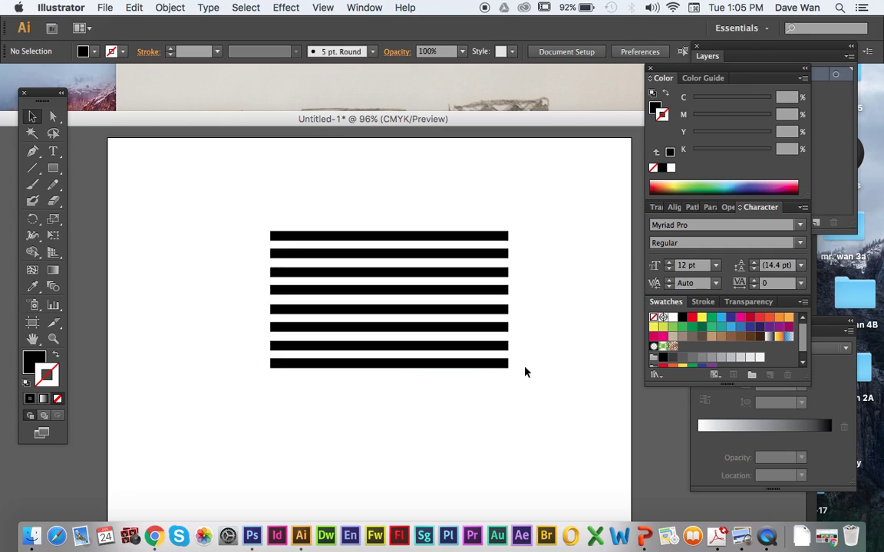
left_click_drag(442, 381, 414, 304)
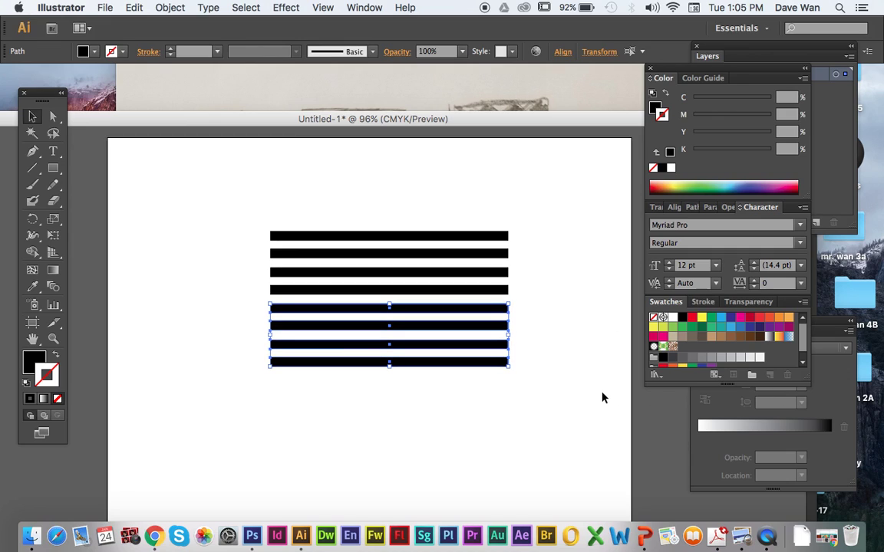
left_click(555, 373)
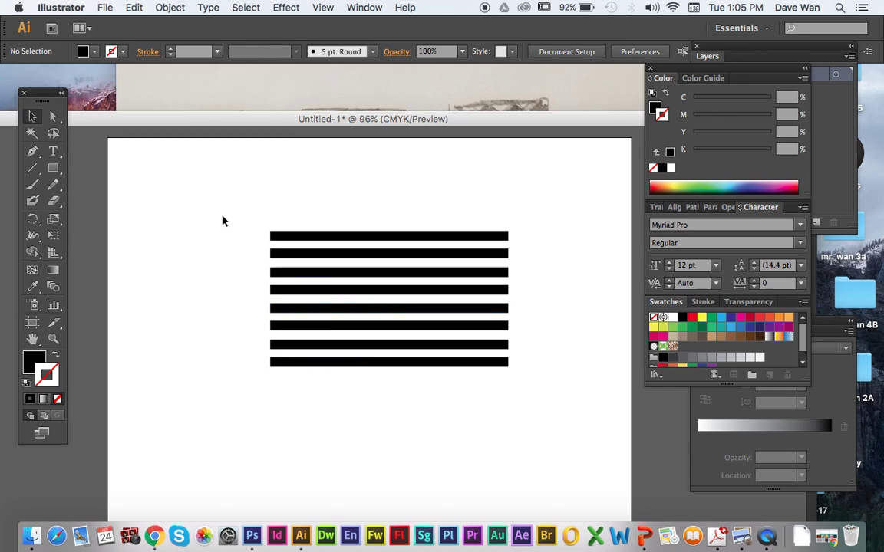
left_click_drag(222, 218, 452, 396)
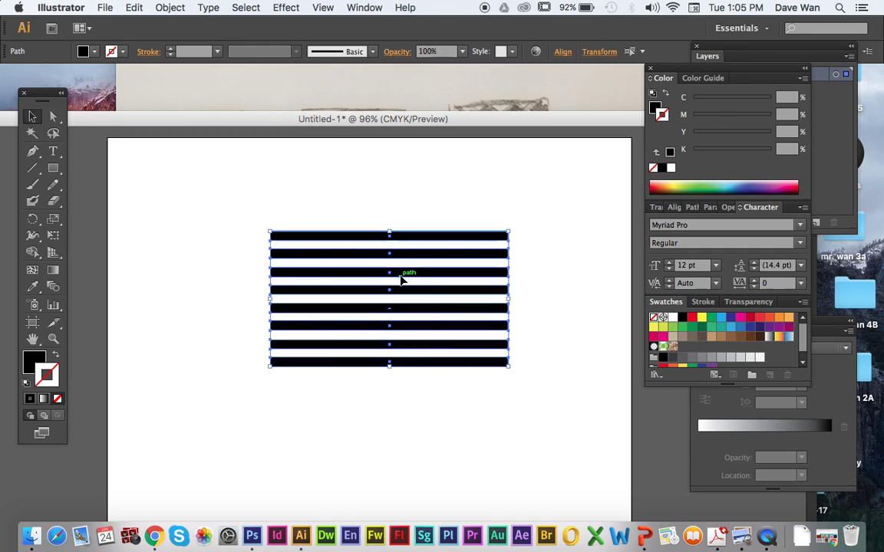
- Paste a copy of the eight stripes, rotate it vertical, and trim it to the stripes' height
key("super+v")
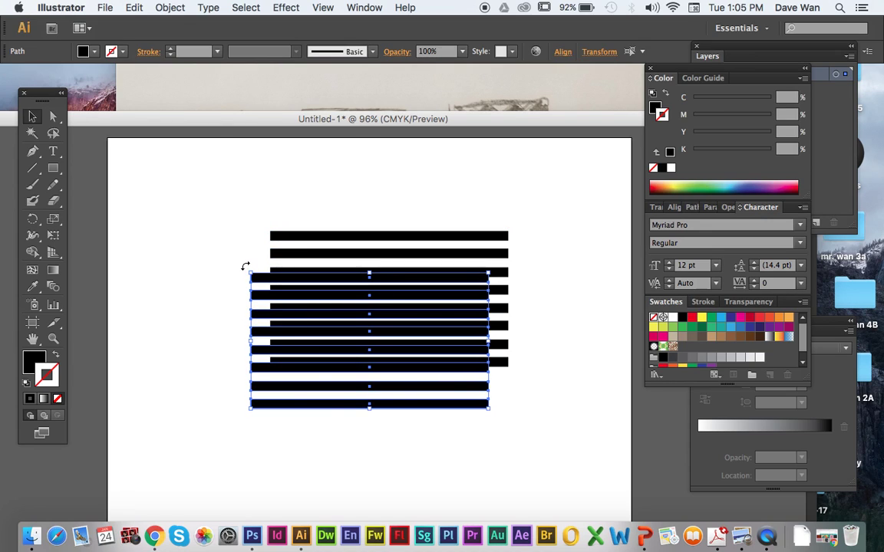
left_click_drag(246, 266, 325, 374)
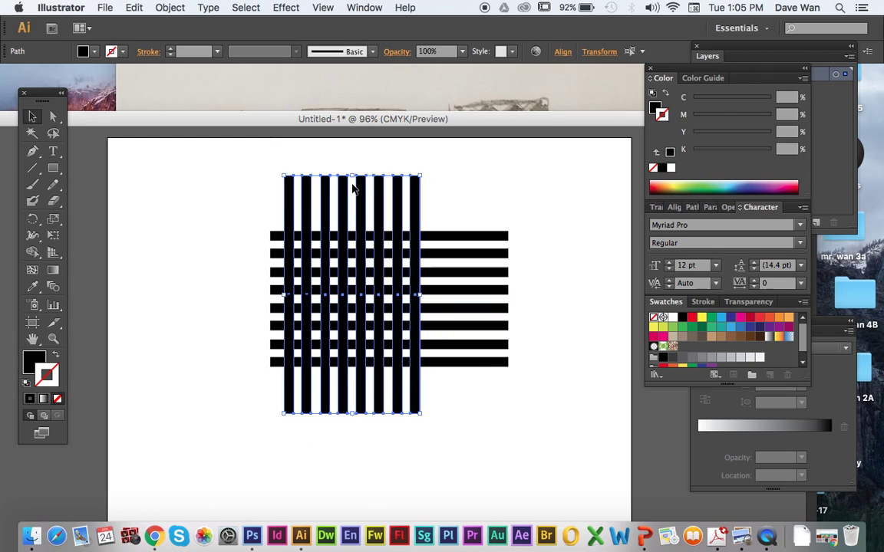
left_click_drag(354, 177, 354, 234)
left_click_drag(351, 413, 357, 366)
left_click(457, 400)
- Narrow the crossed bars from the right and shift the left-edge strips to align
left_click_drag(524, 402, 483, 231)
left_click_drag(512, 298, 421, 296)
left_click(469, 303)
left_click_drag(255, 217, 274, 381)
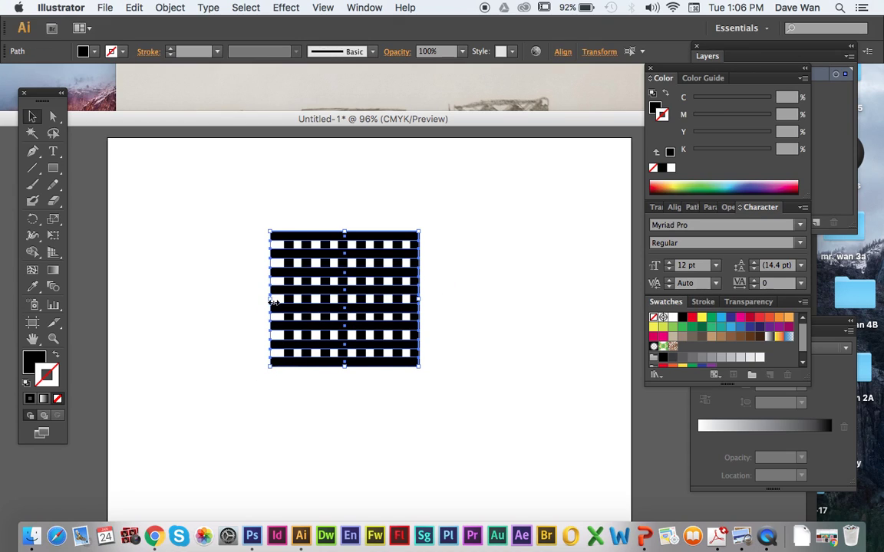
left_click_drag(273, 304, 291, 304)
left_click(244, 306)
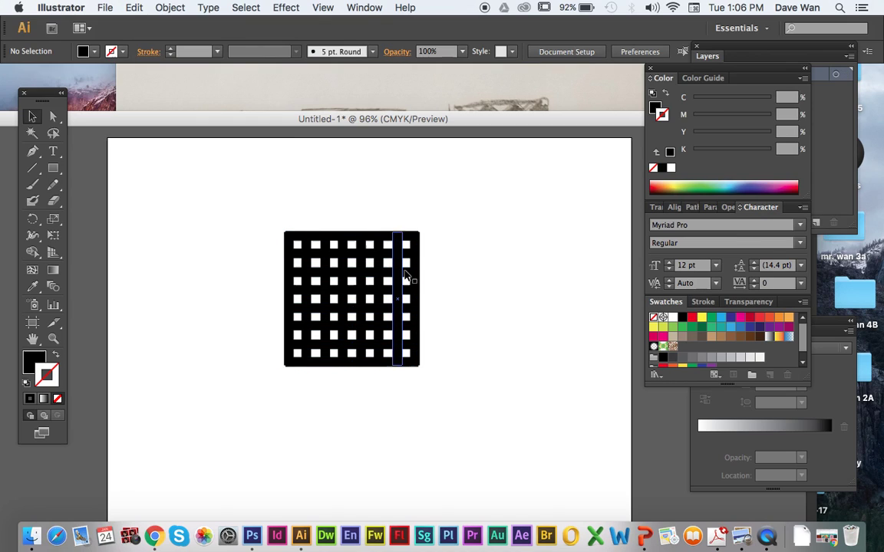
- Rotate the whole black grid 45 degrees into a diamond
left_click_drag(258, 110, 279, 120)
left_click_drag(263, 207, 452, 404)
left_click_drag(299, 370, 281, 361)
left_click_drag(274, 224, 370, 364)
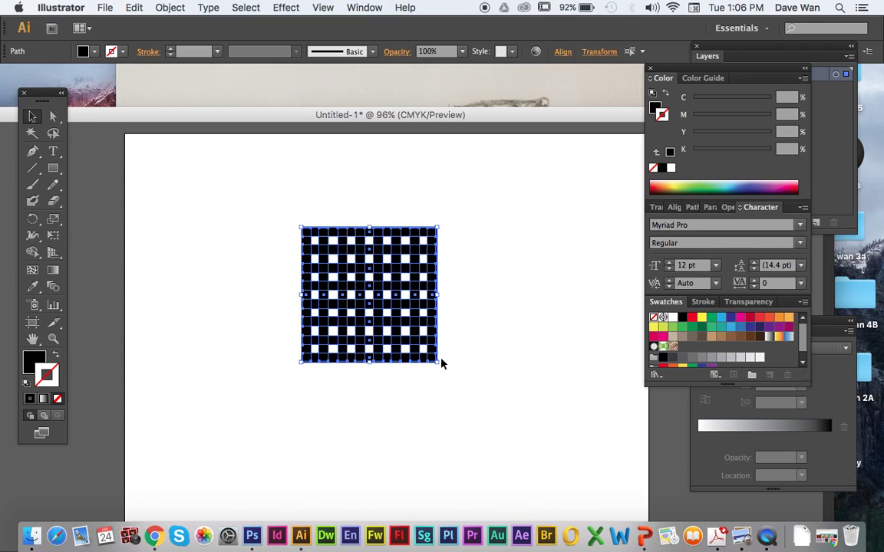
left_click_drag(438, 365, 406, 393)
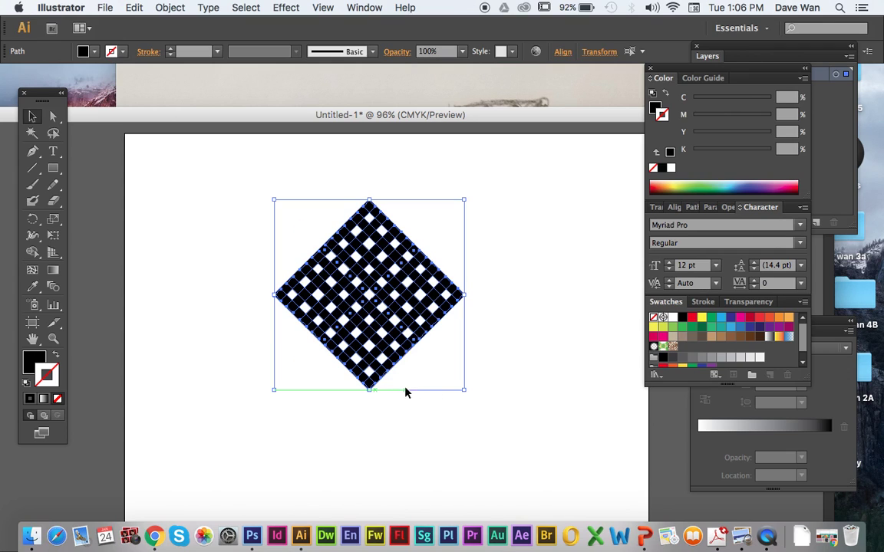
- Move the diamond grid right toward the page centre
left_click(268, 306)
left_click_drag(246, 246, 444, 369)
left_click_drag(391, 342, 423, 348)
left_click(231, 279)
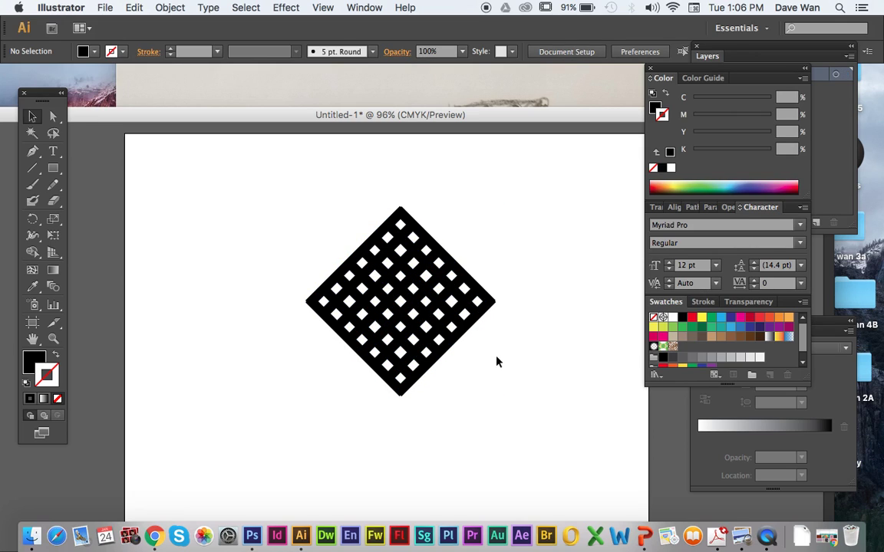
- Give the strip along the diamond's upper-left edge no stroke and a red fill
left_click(353, 255)
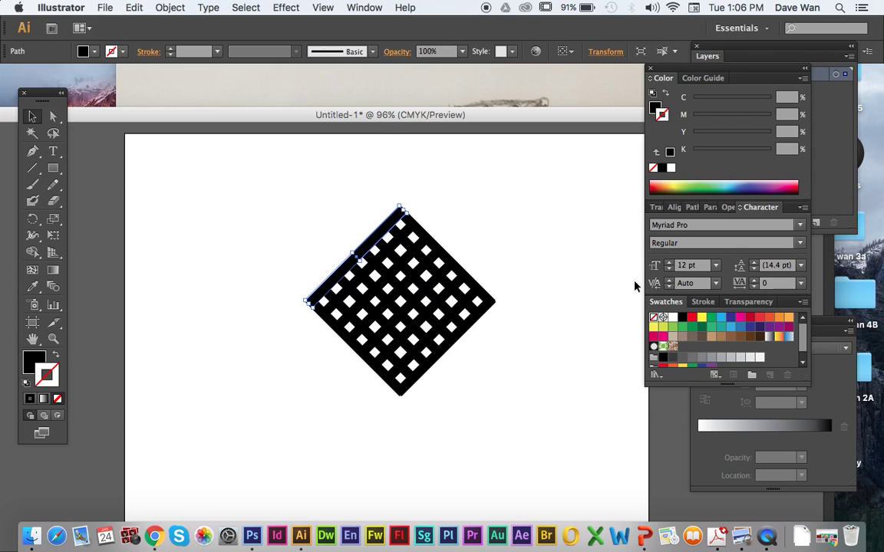
left_click(691, 318)
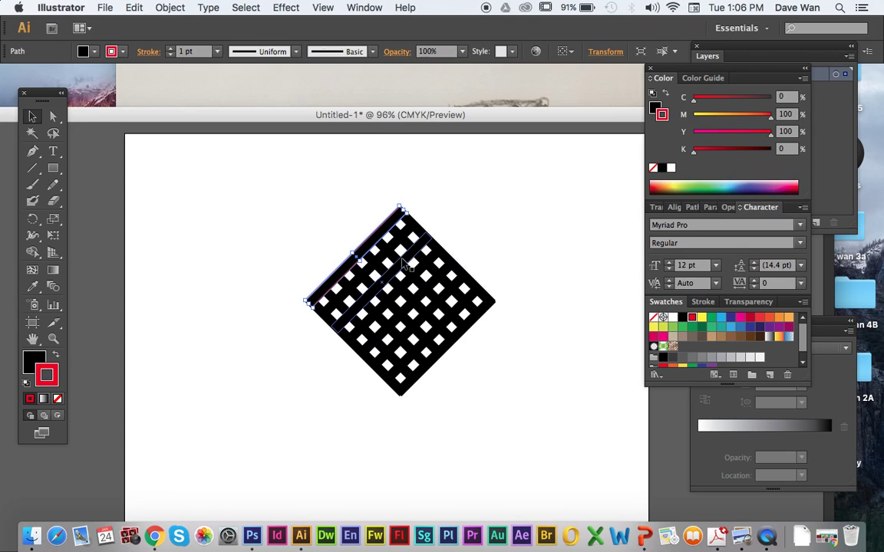
key("slash")
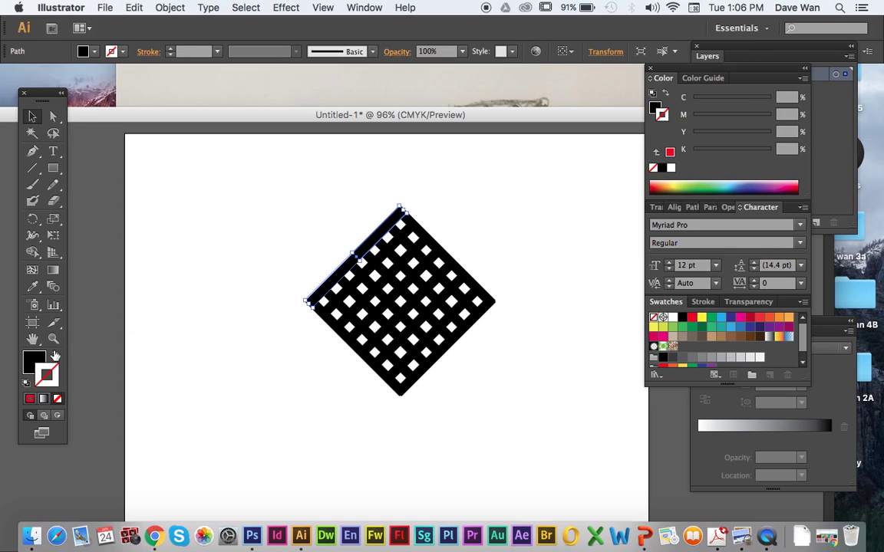
left_click(35, 361)
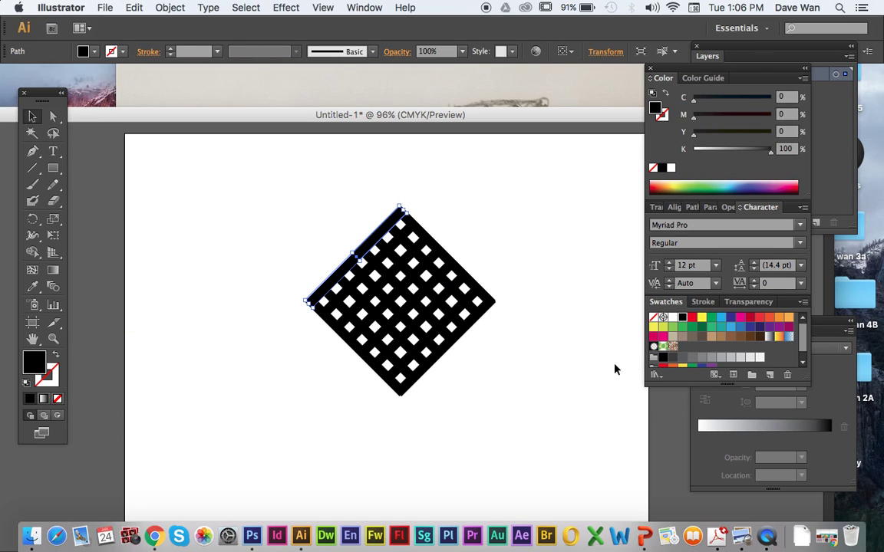
left_click(693, 319)
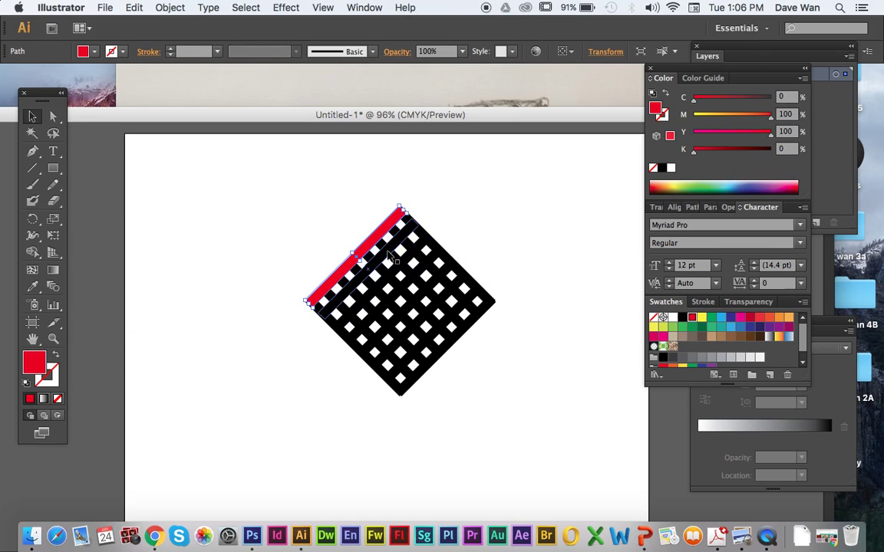
- Fill each of the next parallel strips inward red, one by one, then deselect
left_click(326, 302)
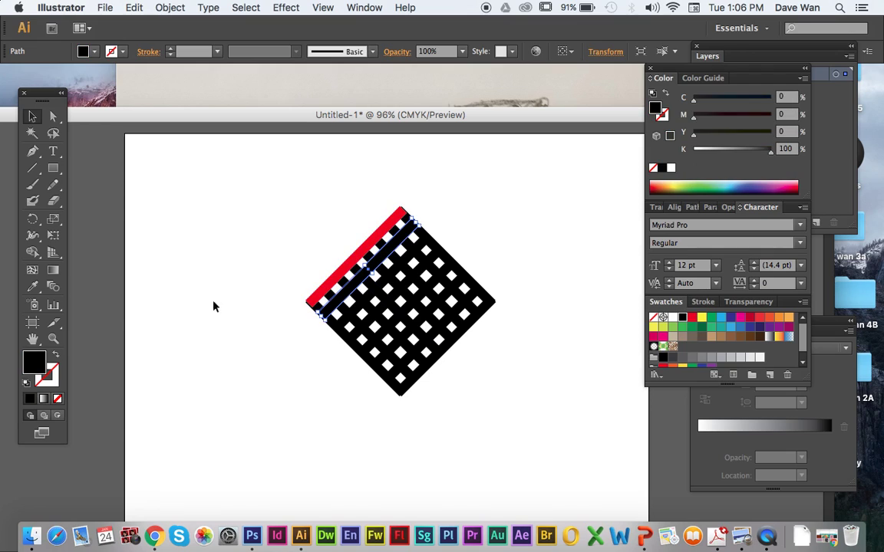
left_click(694, 319)
key("super+alt+bracketleft")
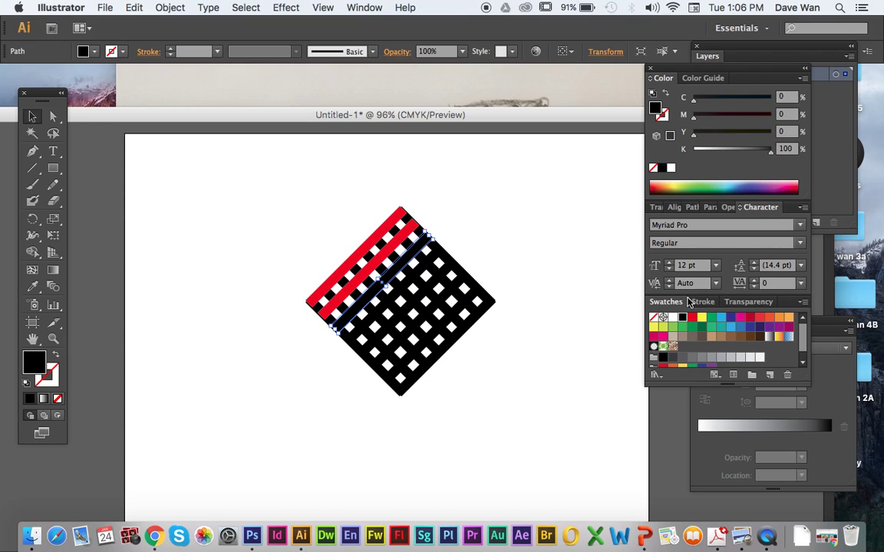
left_click(351, 7)
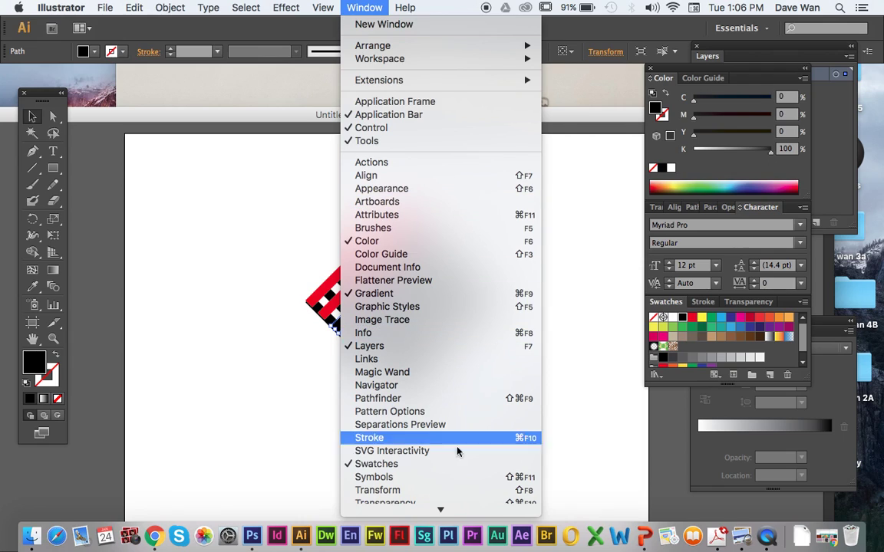
left_click(652, 291)
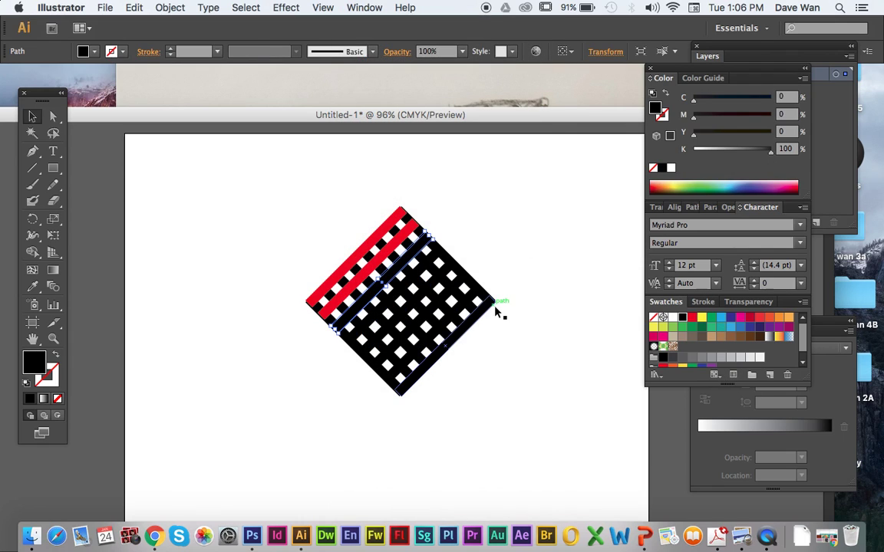
left_click(694, 319)
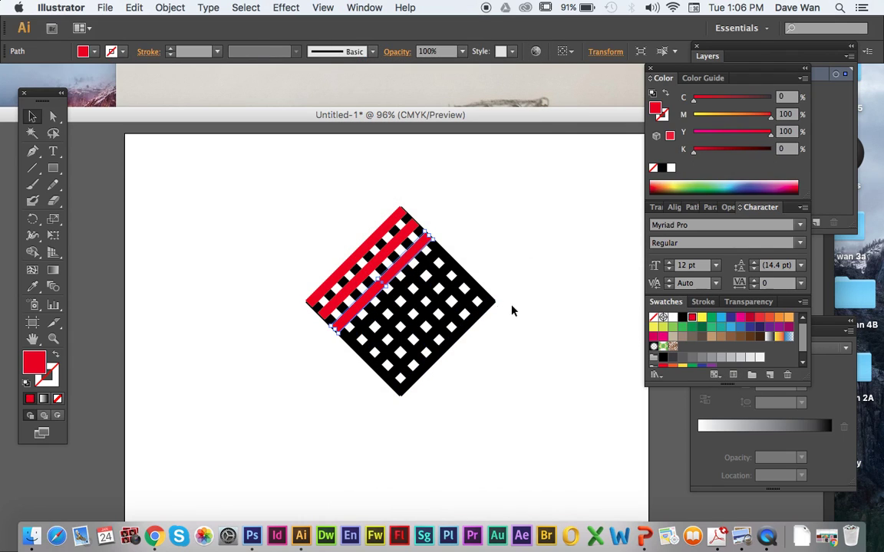
key("super+alt+bracketleft")
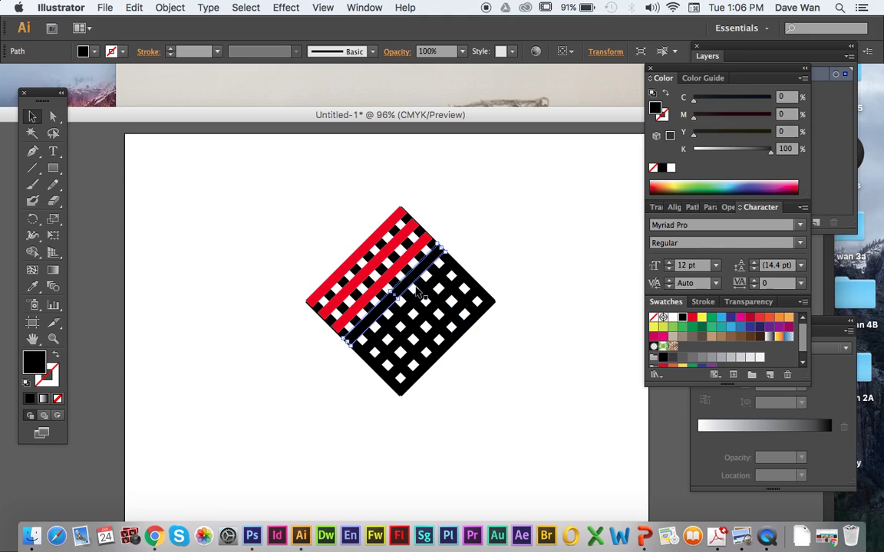
left_click(691, 319)
key("super+alt+bracketleft")
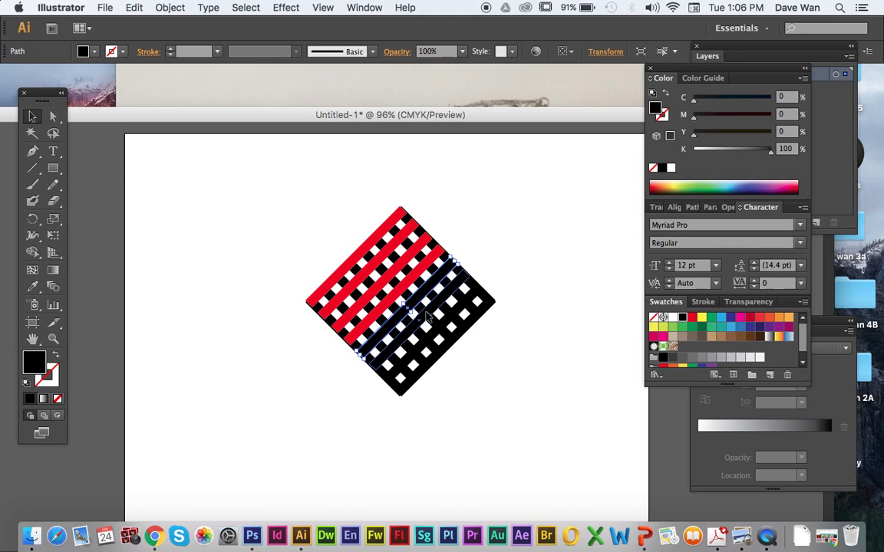
key("super+alt+bracketleft")
key("super+alt+bracketleft")
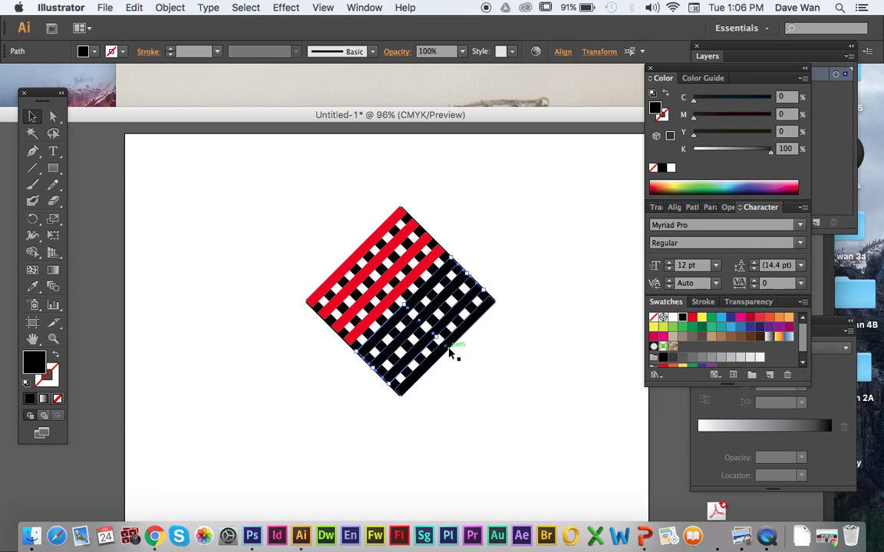
left_click(693, 319)
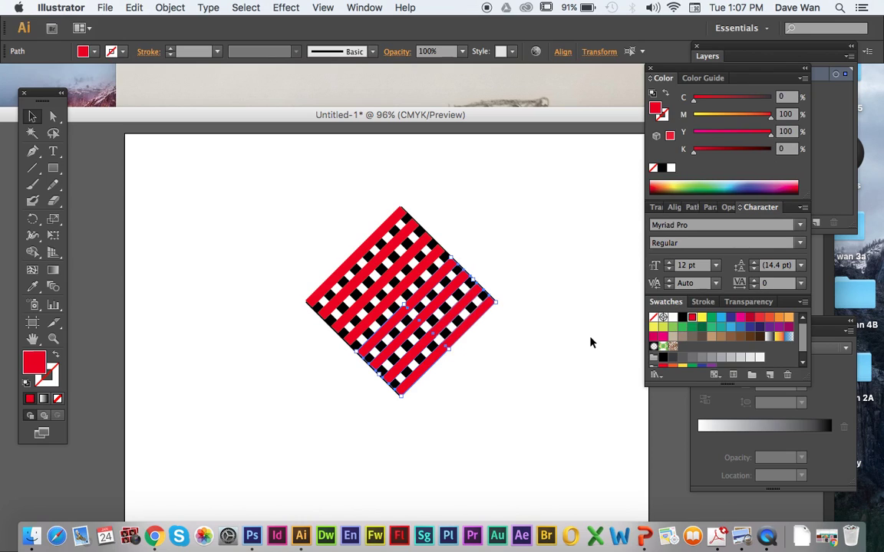
left_click(590, 342)
- Select the black crossing strips and fill them light orange
left_click(486, 300)
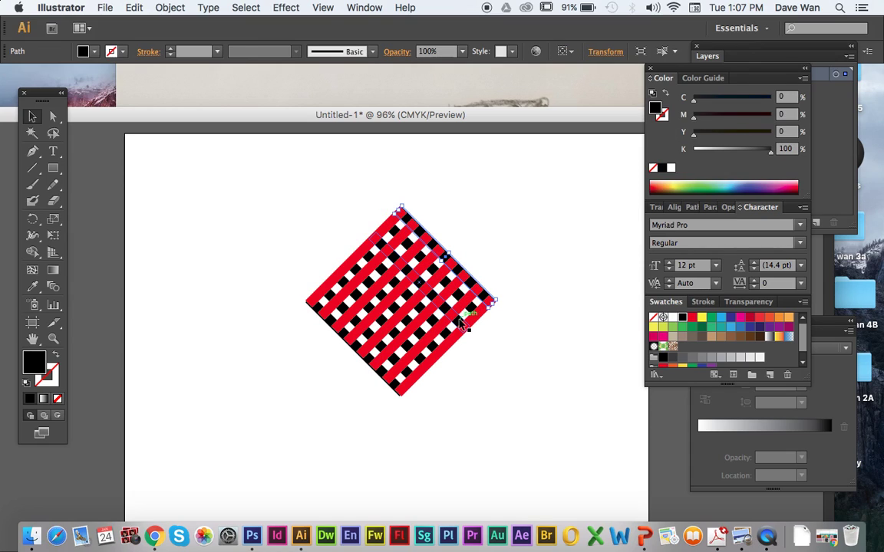
left_click(445, 340)
left_click(439, 351)
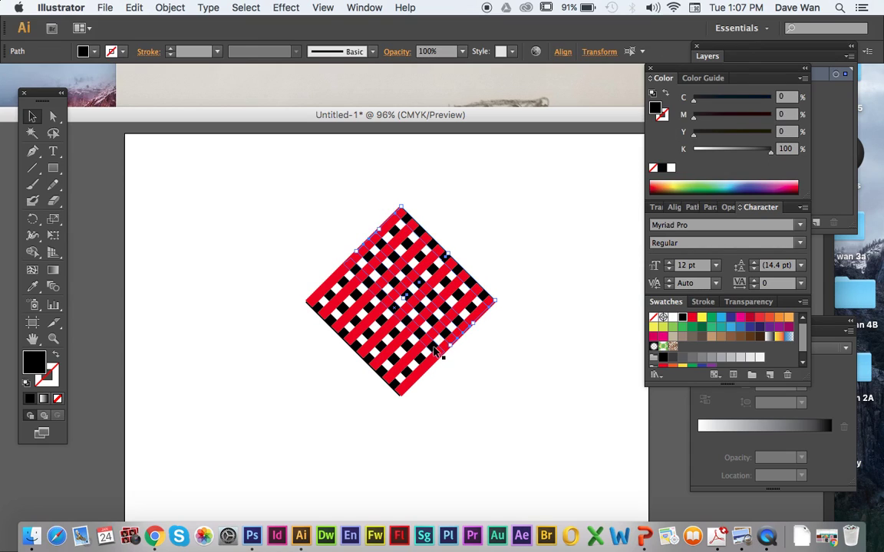
left_click(427, 356)
left_click(412, 374)
left_click(398, 382)
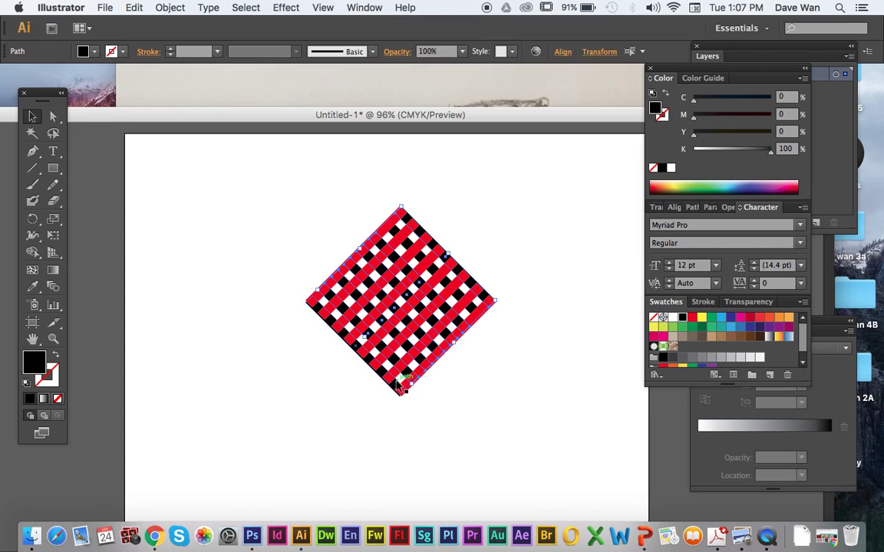
left_click(398, 386, "shift")
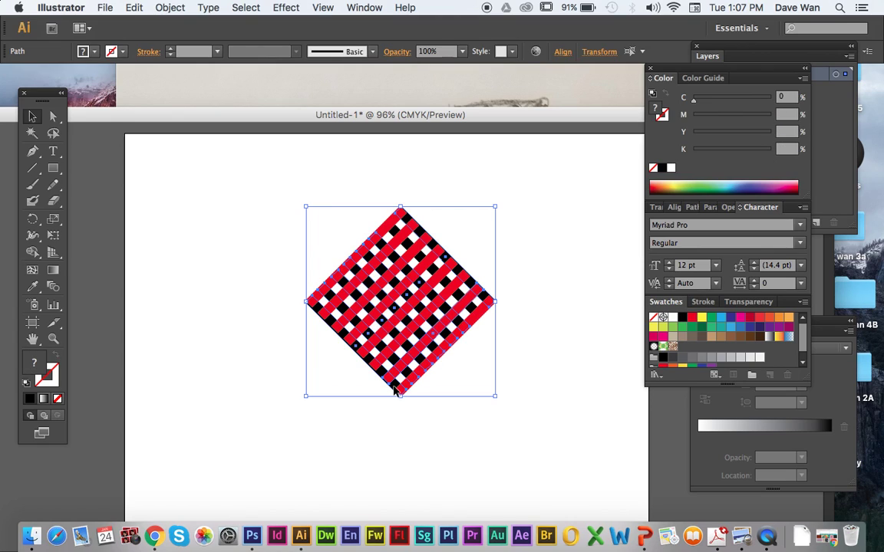
left_click(359, 337)
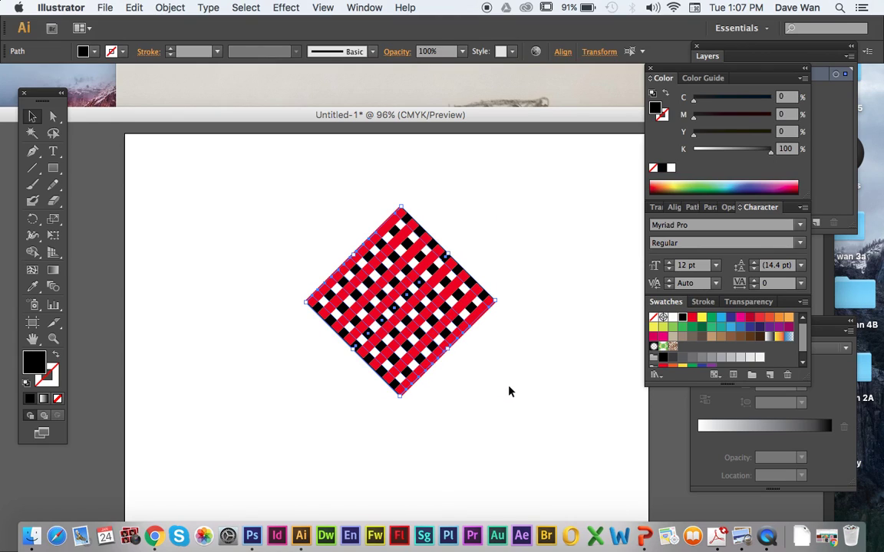
left_click(788, 319)
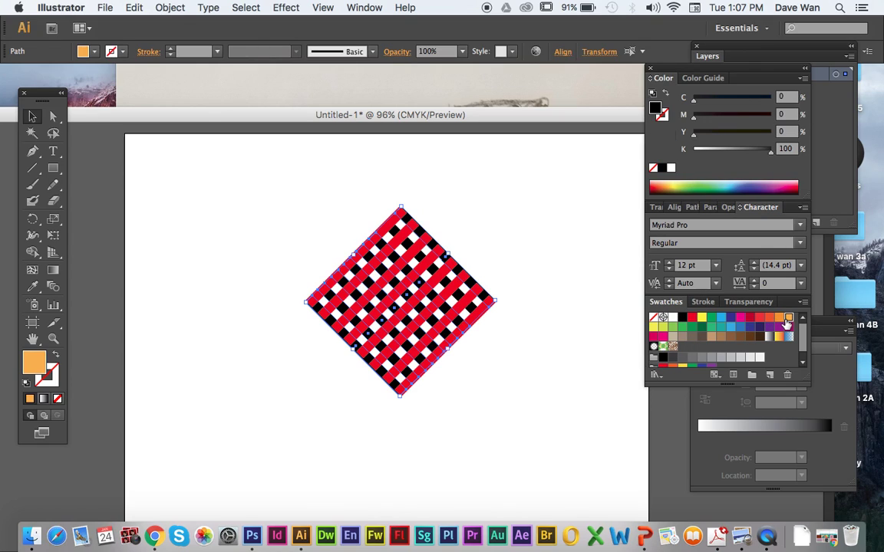
- Fill the one leftover black stripe with the same light orange
left_click(460, 296)
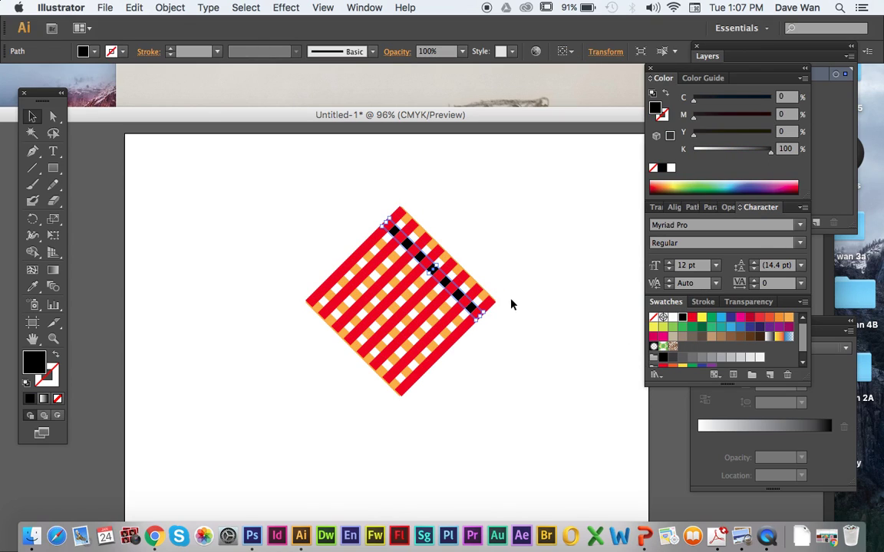
left_click(780, 319)
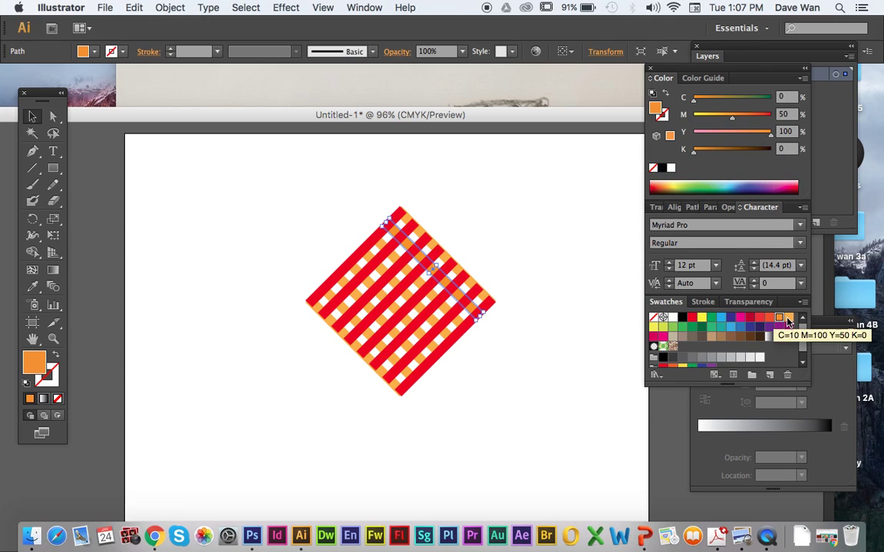
left_click(788, 318)
left_click(530, 362)
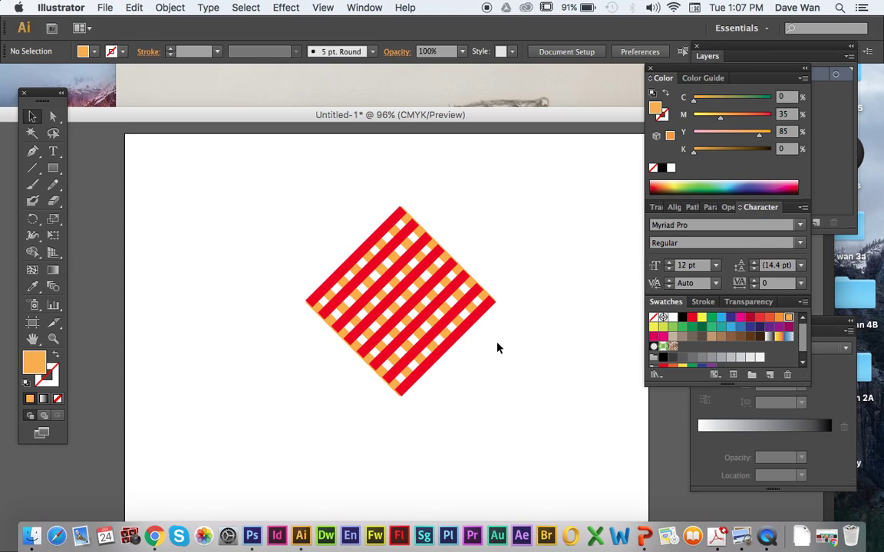
- Marquee-select the whole woven pattern and bring the Layers and Gradient panels forward
left_click_drag(525, 400, 272, 214)
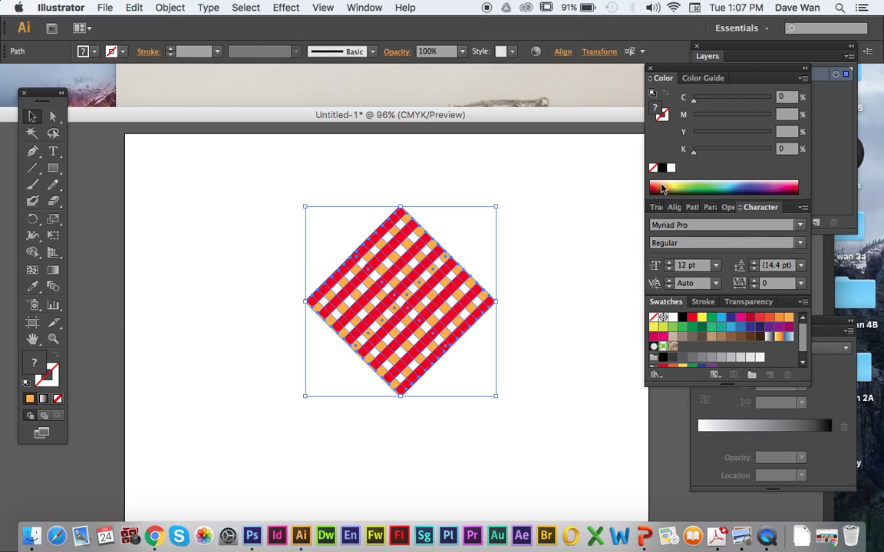
left_click(842, 172)
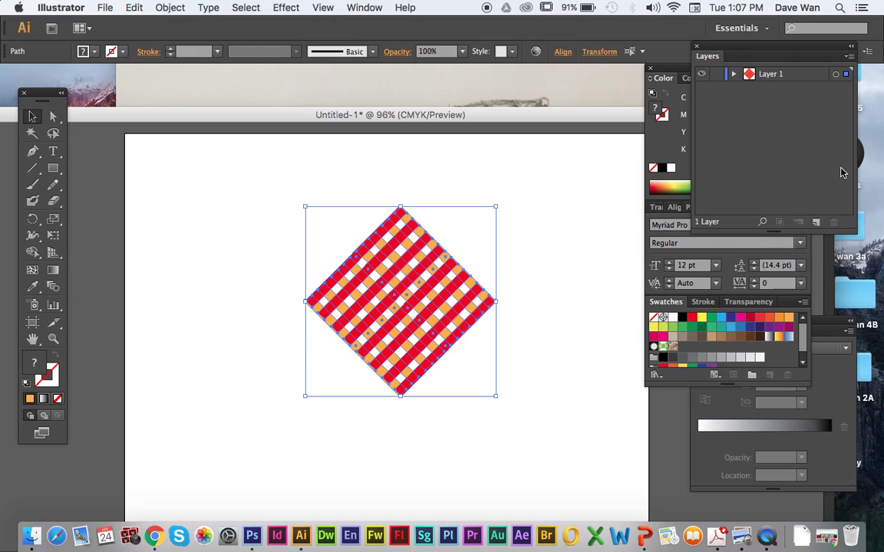
left_click(832, 330)
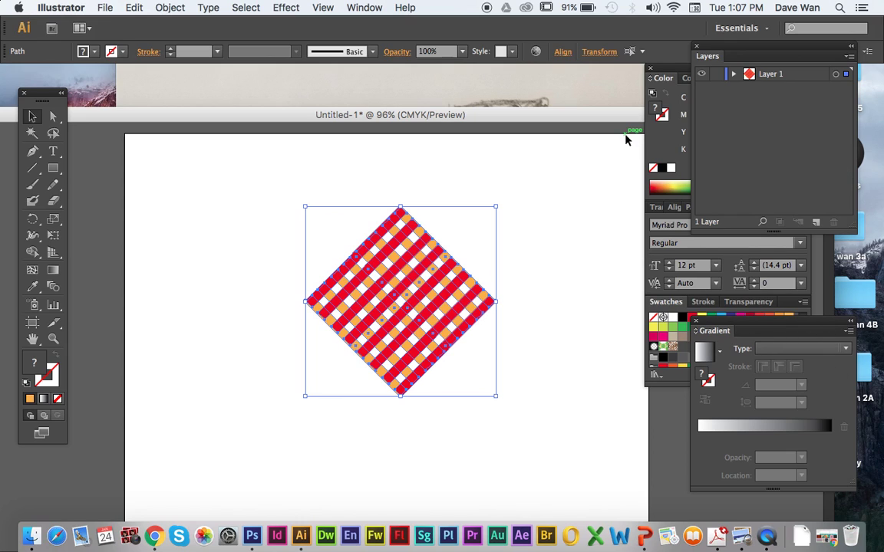
- Set the diamond's opacity to 50% in the Transparency panel
left_click(365, 7)
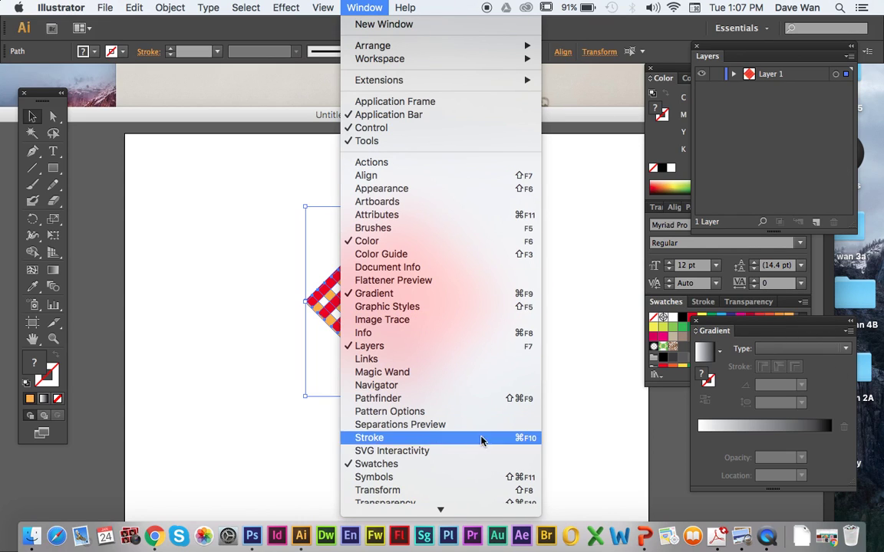
left_click(463, 415)
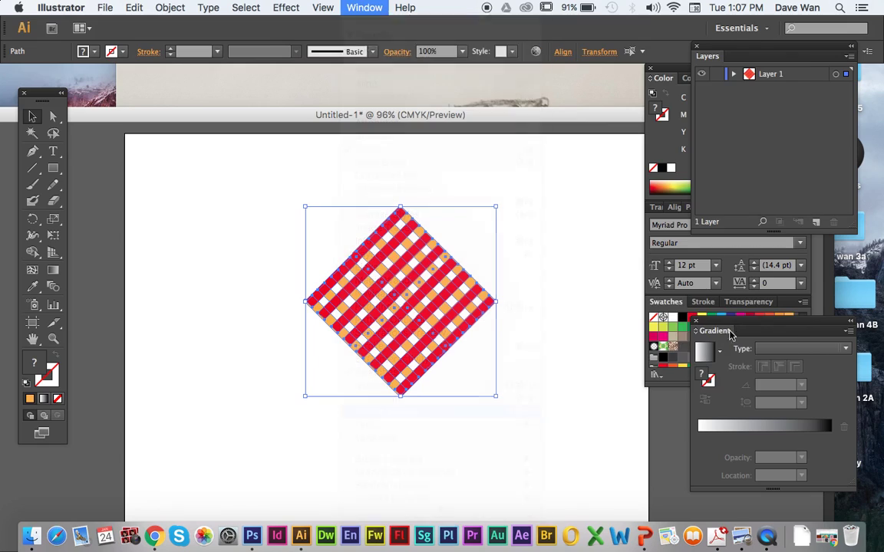
left_click(801, 320)
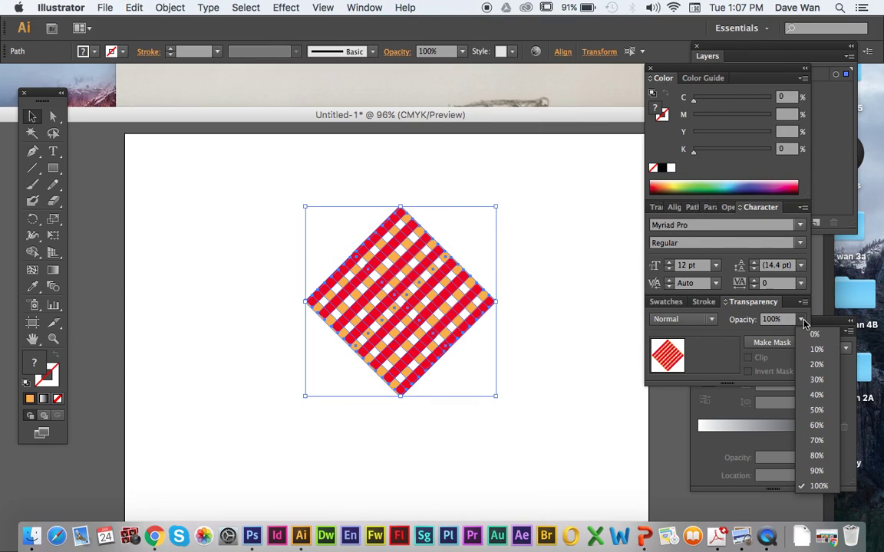
left_click(816, 413)
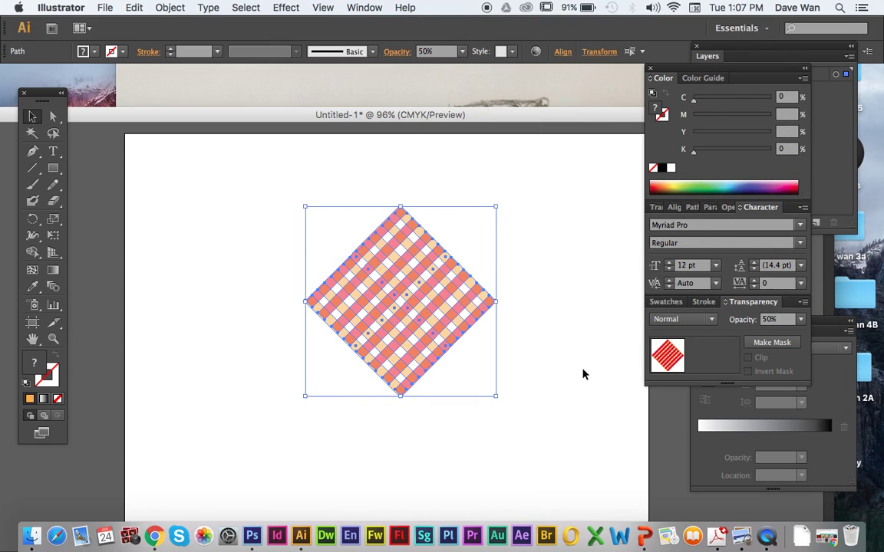
left_click(562, 361)
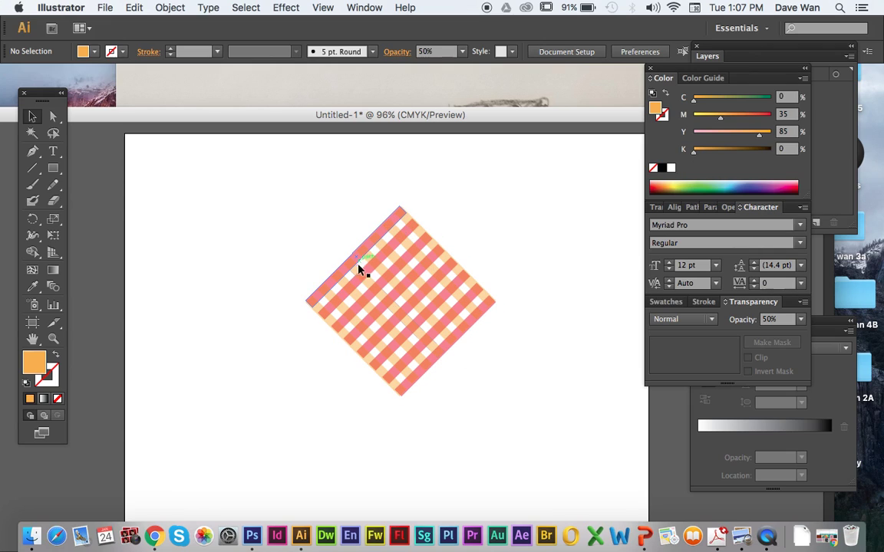
- Move the plaid diamond toward the upper left and scale it down
left_click_drag(268, 211, 525, 409)
left_click_drag(429, 348, 278, 290)
left_click_drag(366, 336, 162, 181)
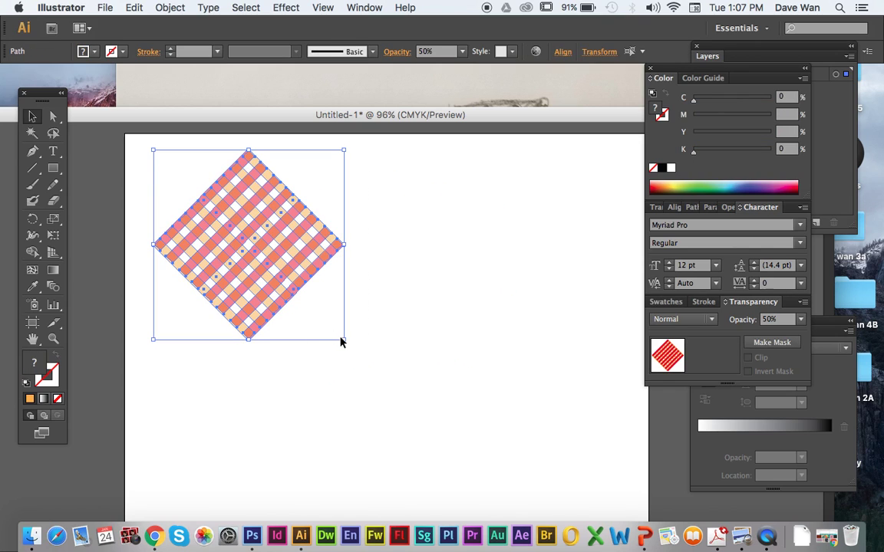
left_click_drag(345, 340, 271, 271)
left_click_drag(220, 225, 255, 292)
left_click(326, 312)
- Group the diamond's pieces into one object and nudge it slightly up and left
left_click_drag(169, 214, 327, 351)
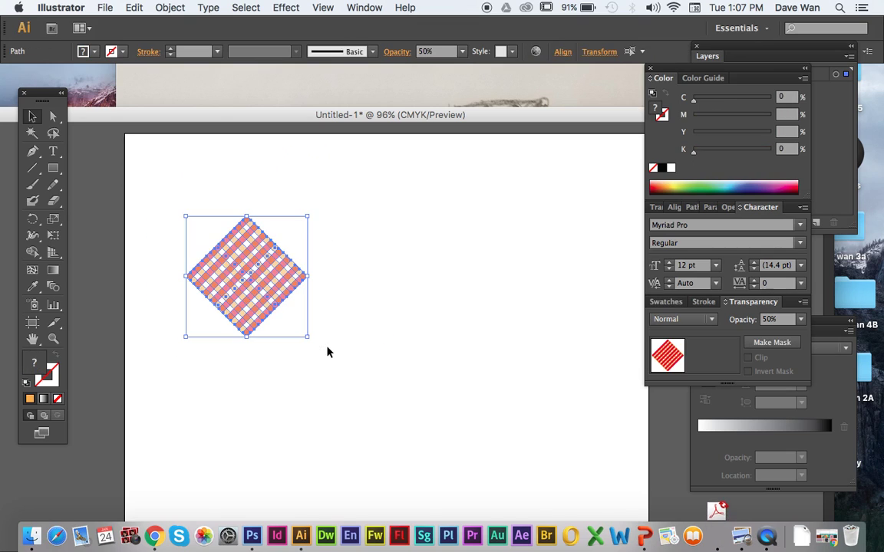
key("super+shift+b")
key("super+g")
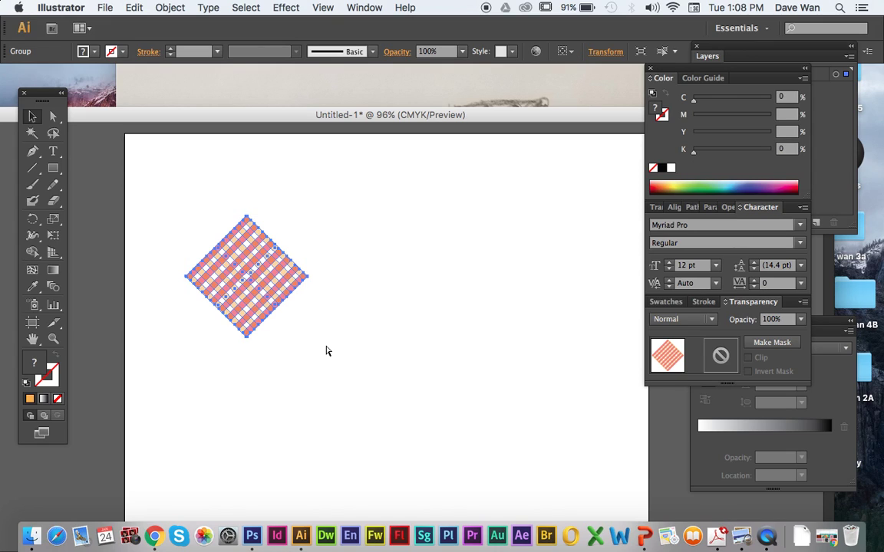
key("super+shift+b")
left_click(327, 345)
left_click(263, 299)
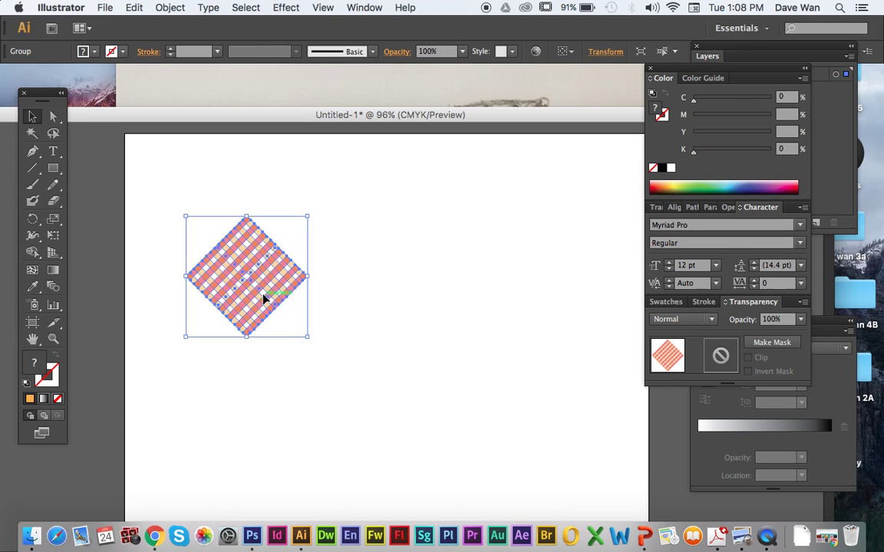
left_click(348, 346)
left_click_drag(276, 298, 252, 269)
left_click(362, 288)
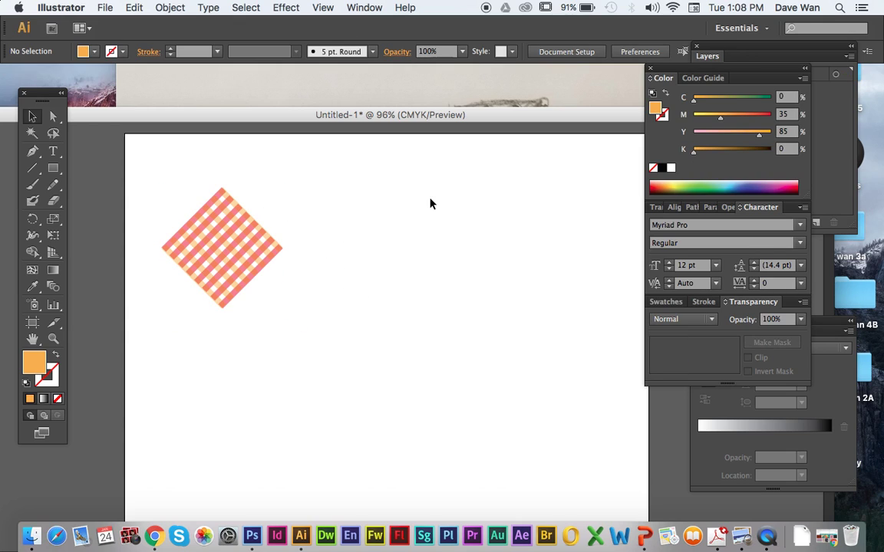
- Check the sketch reference, then draw a large circle right of the diamond with the Ellipse tool
left_click(358, 105)
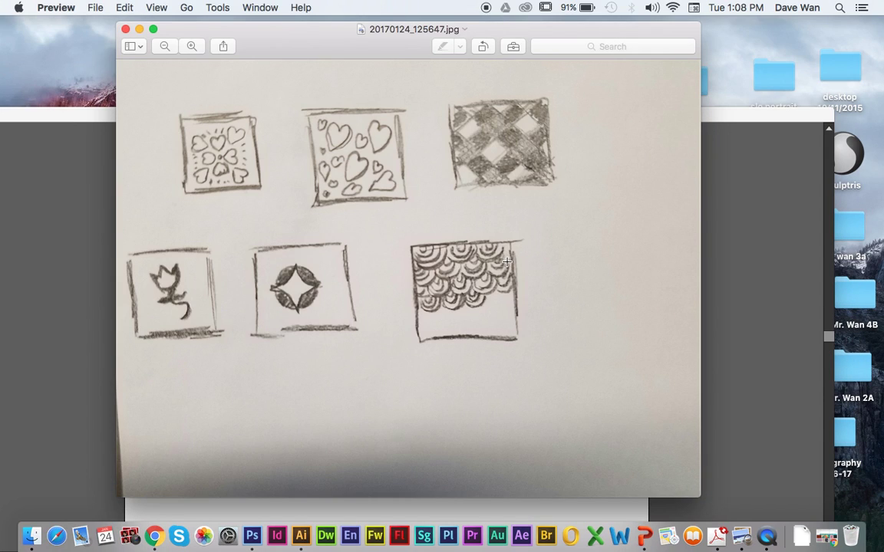
left_click(88, 240)
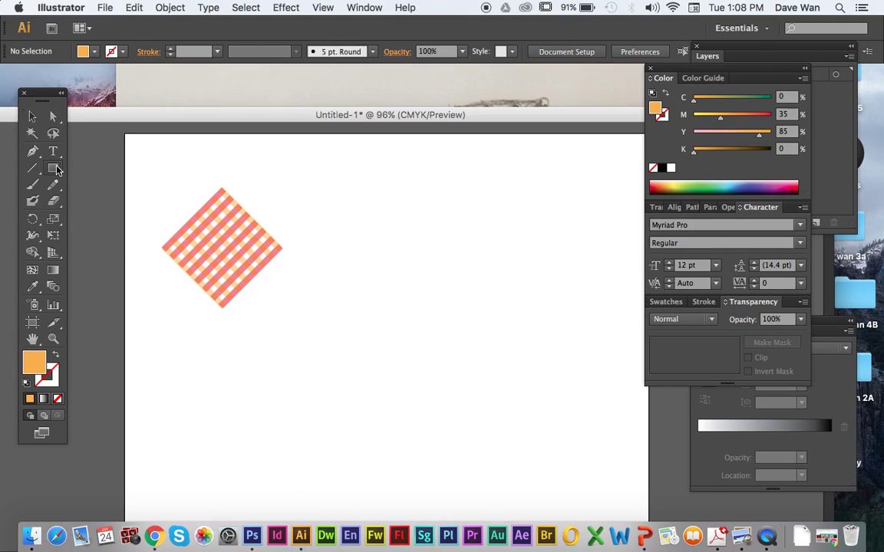
left_click_drag(53, 168, 113, 201)
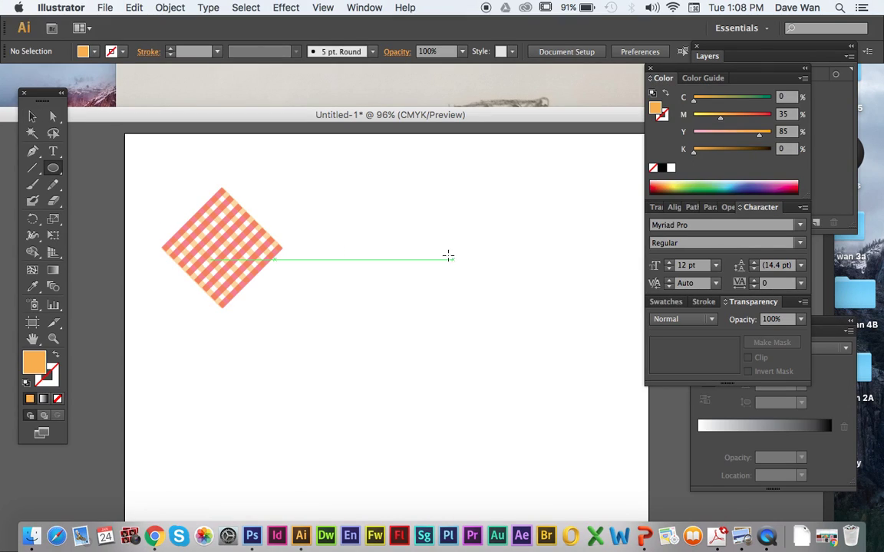
mouse_move(394, 212)
left_mouse_down()
mouse_move(523, 320)
mouse_move(517, 313)
left_mouse_up()
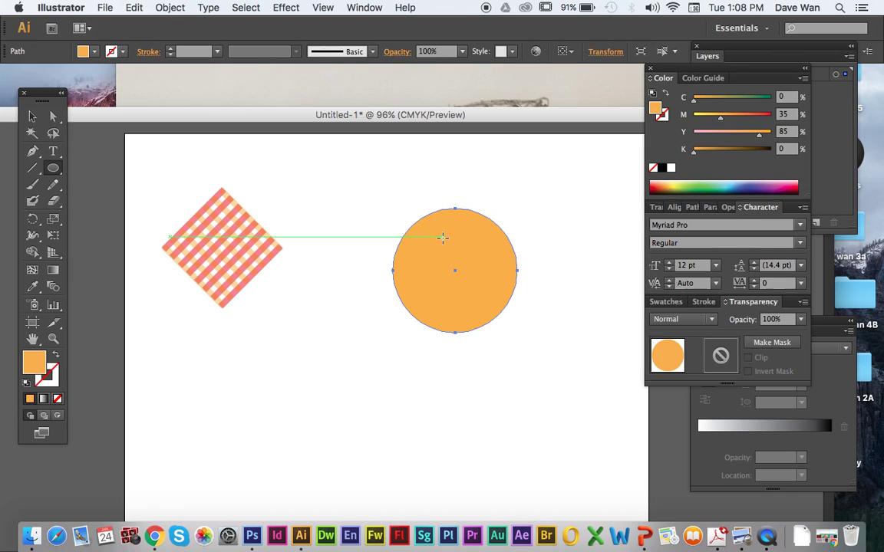
- Paste a copy of the circle, shrink it, and center it inside the original
left_click(33, 115)
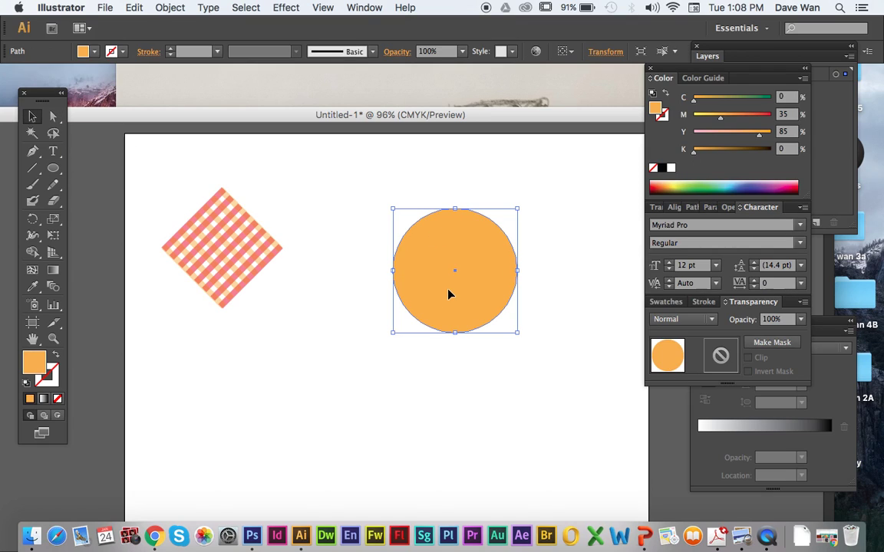
key("super+shift+b")
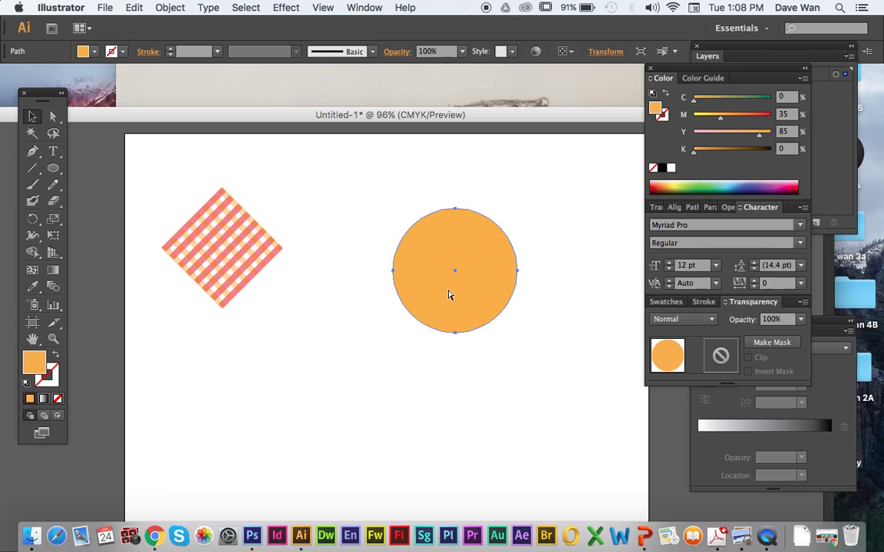
key("super+c")
key("super+v")
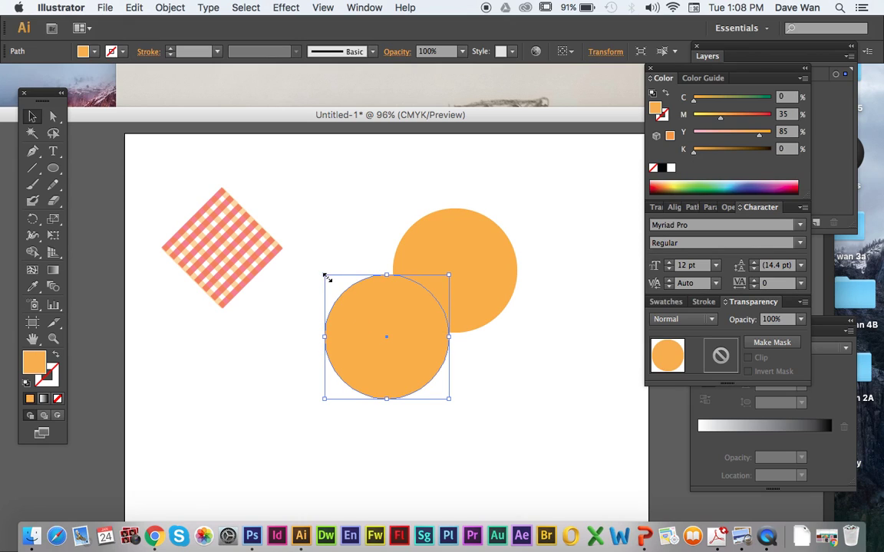
mouse_move(327, 277)
left_mouse_down()
mouse_move(344, 297)
mouse_move(325, 283)
mouse_move(332, 293)
left_mouse_up()
left_click_drag(375, 336, 434, 258)
left_click(355, 284)
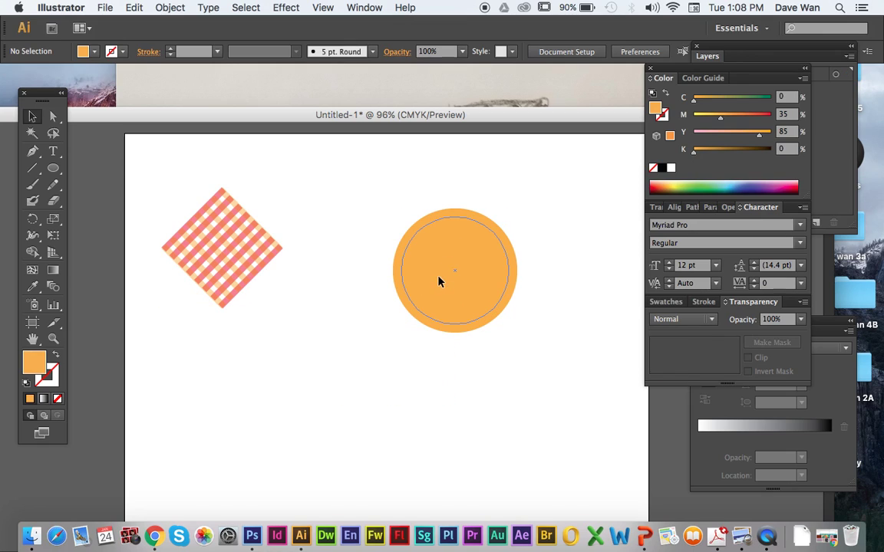
left_click(439, 281)
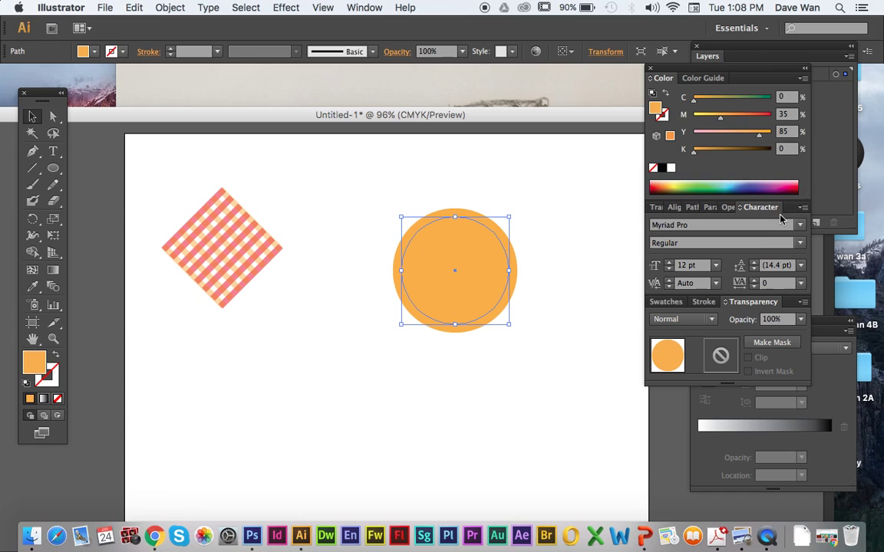
- Move the panel group aside to uncover the Layers panel
mouse_move(785, 220)
left_mouse_down()
mouse_move(694, 239)
mouse_move(782, 205)
mouse_move(791, 209)
mouse_move(784, 221)
left_mouse_up()
left_click_drag(738, 71, 765, 98)
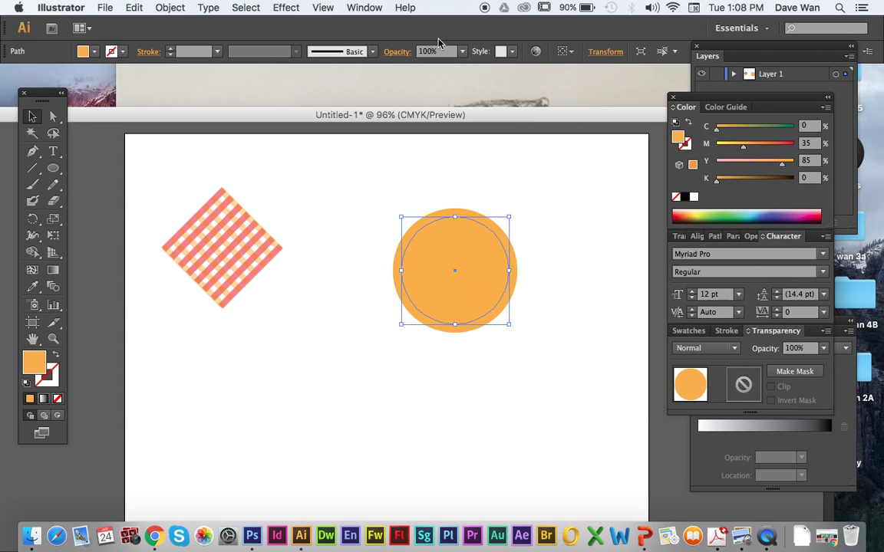
left_click(362, 6)
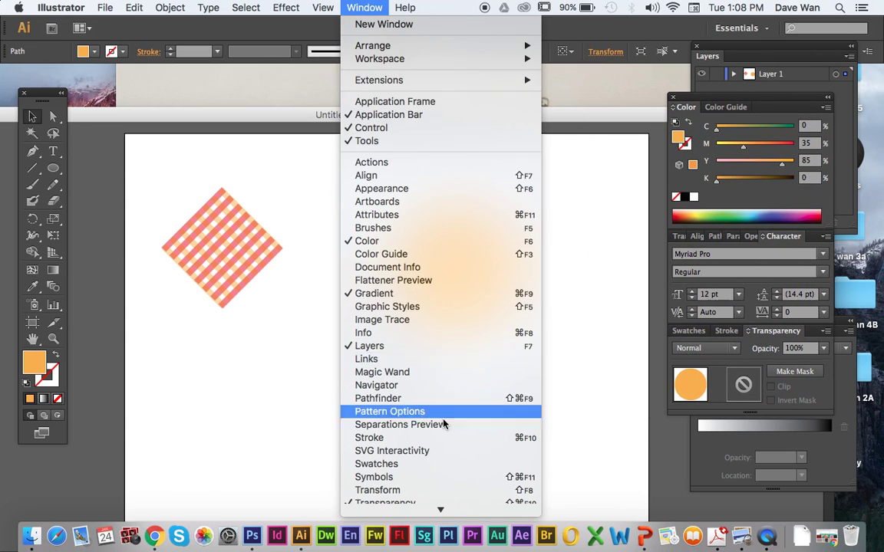
- Fill the inner circle red from the Swatches panel
left_click(440, 464)
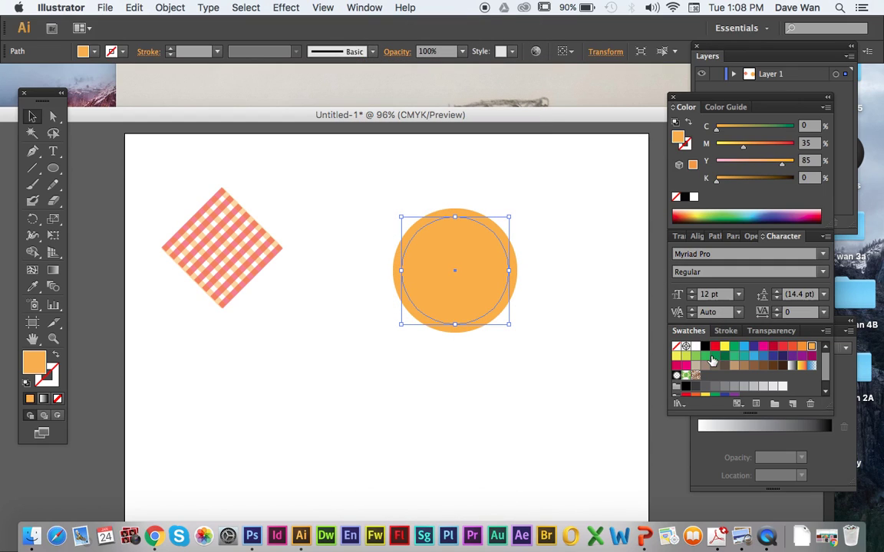
left_click(716, 348)
left_click(558, 339)
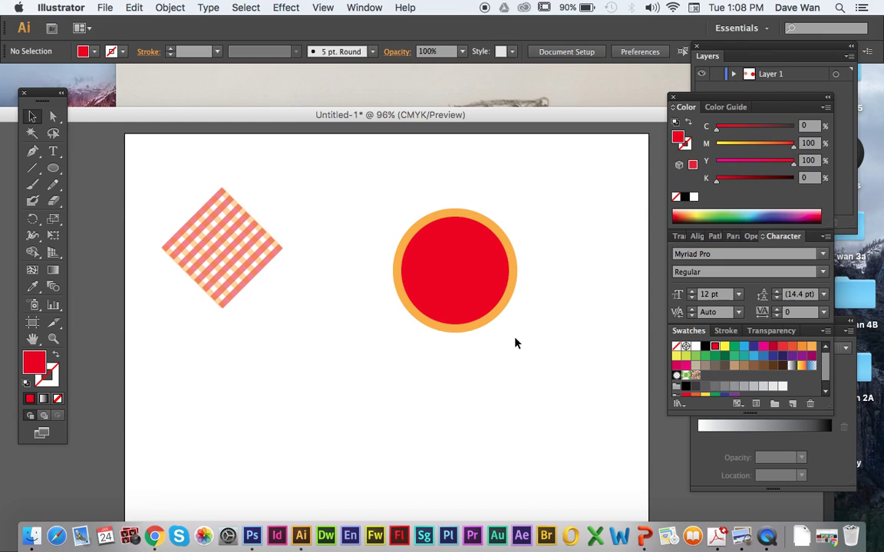
left_click(488, 306)
left_click(555, 339)
- Nest scaled-down copies of the orange-and-red pair inside to build alternating concentric rings
left_click_drag(550, 335, 413, 358)
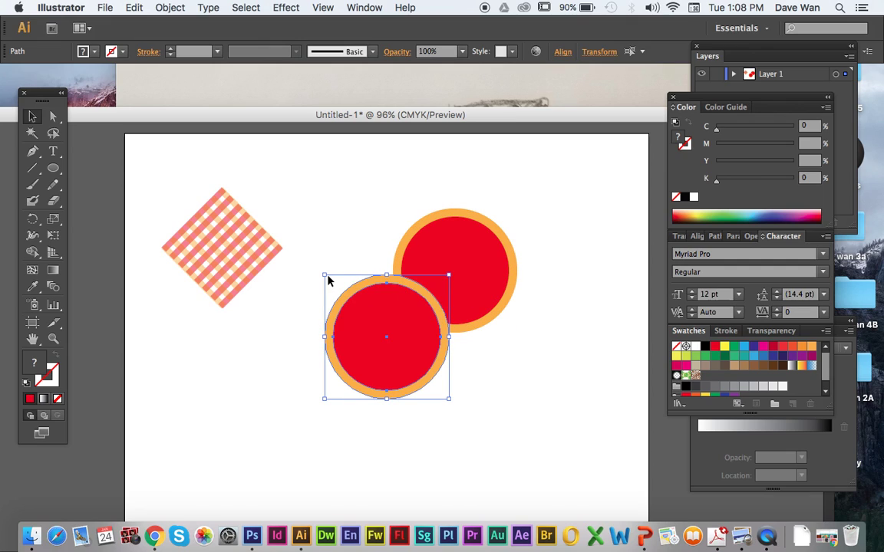
mouse_move(326, 276)
left_mouse_down()
mouse_move(349, 300)
mouse_move(332, 283)
left_mouse_up()
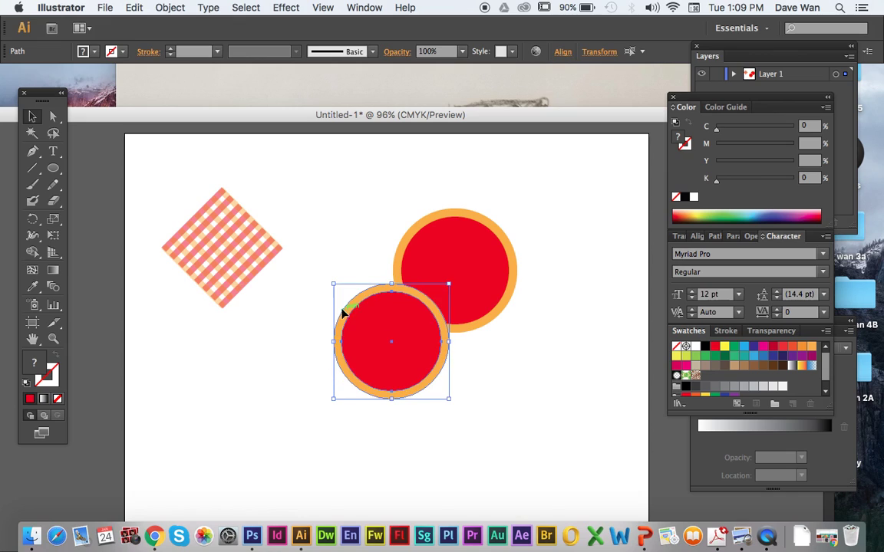
left_click_drag(380, 334, 369, 271)
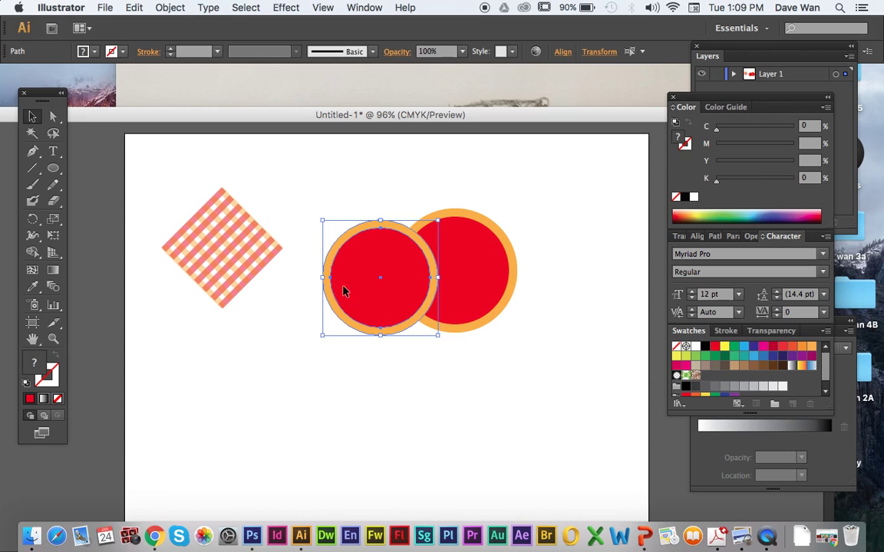
left_click_drag(323, 335, 434, 294)
left_click(335, 301)
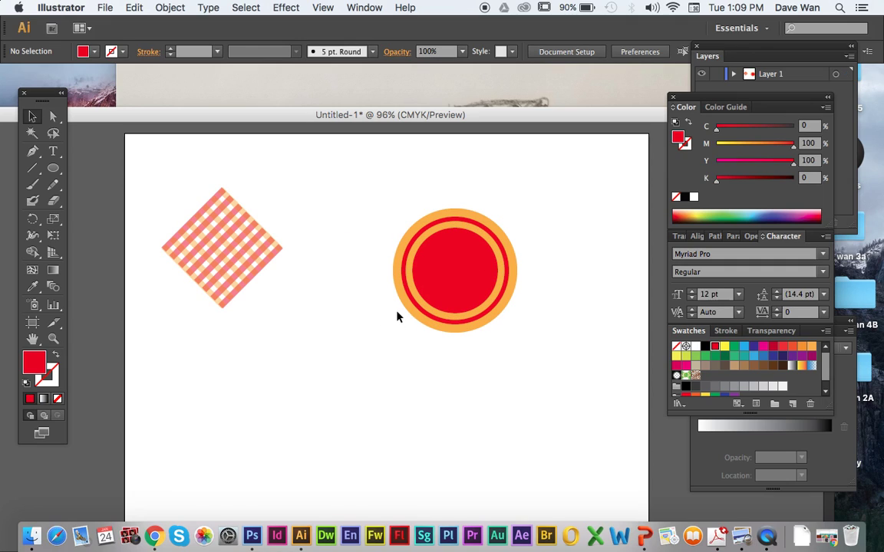
left_click(397, 268)
left_click_drag(423, 227, 429, 260)
left_click(335, 256)
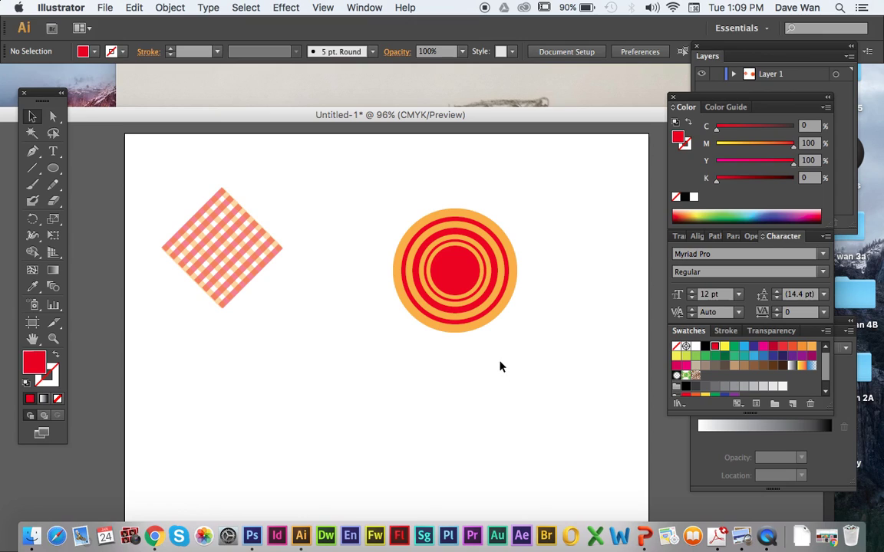
- Shrink the innermost red circle slightly and nudge it back to centre
left_click(467, 291)
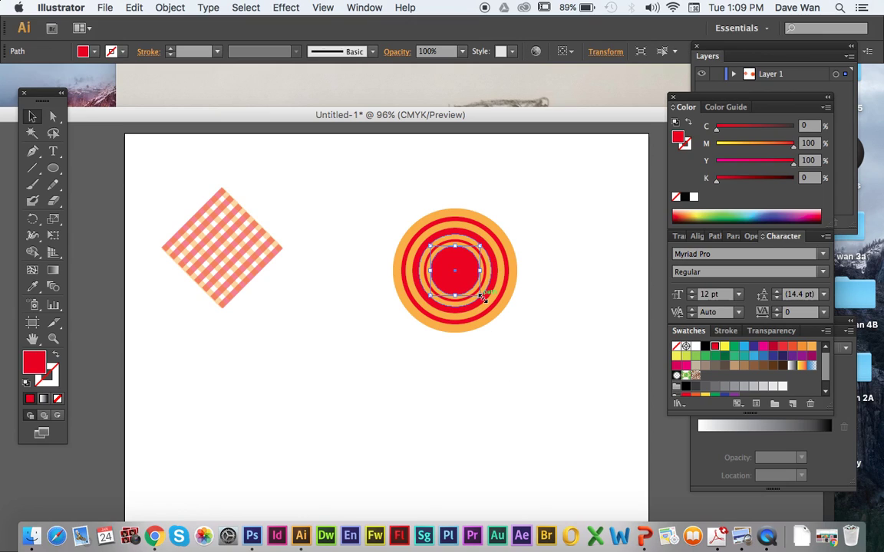
left_click_drag(482, 297, 477, 292)
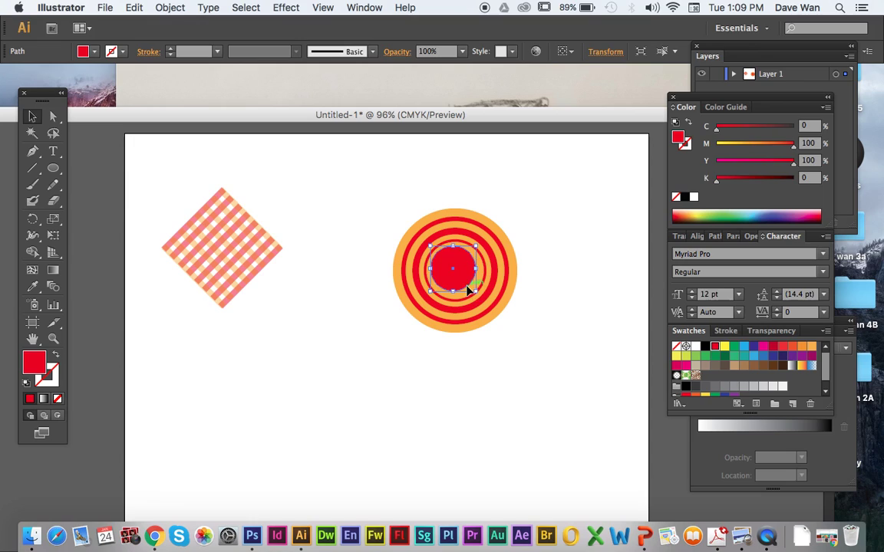
key("Right")
key("Right")
key("Right")
key("Right")
key("Down")
key("Down")
key("Down")
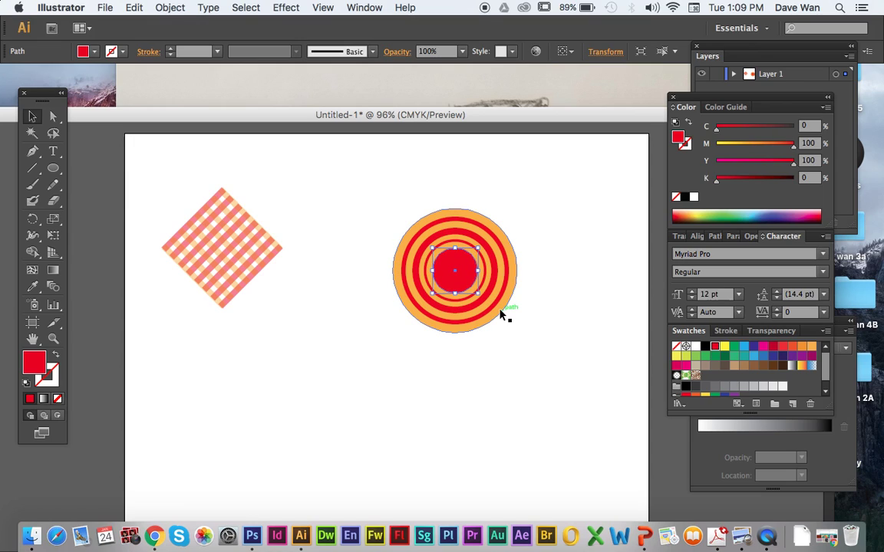
left_click(522, 322)
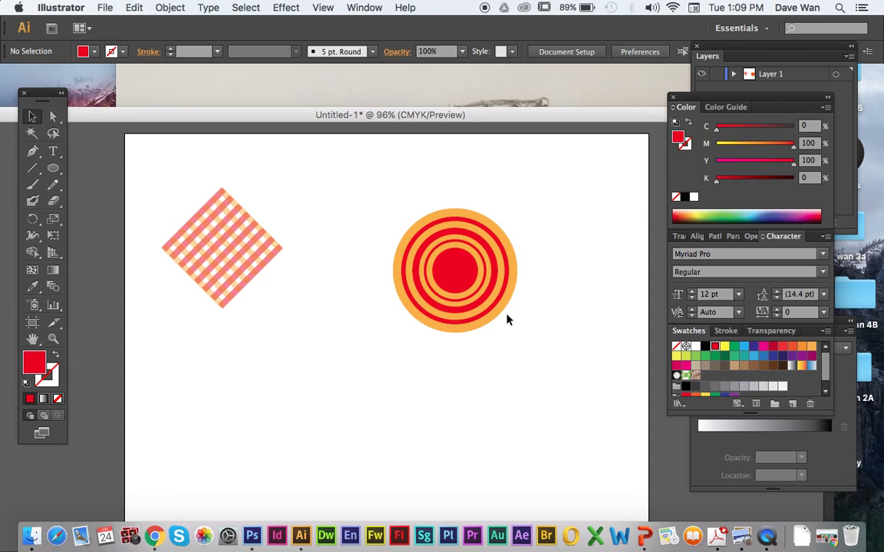
- Copy an orange ring and scale the copy into a small orange centre circle
left_click(453, 303)
key("super+c")
key("super+v")
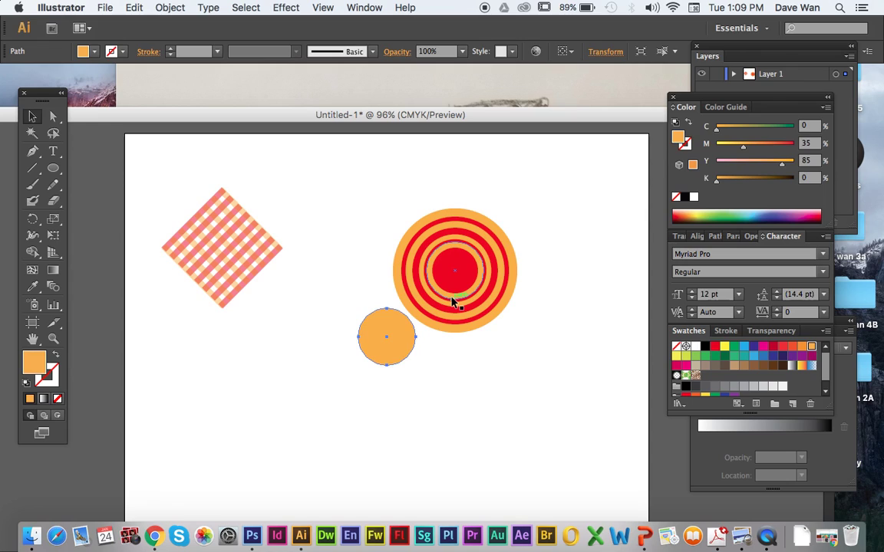
left_click_drag(357, 310, 446, 270)
left_click(379, 327)
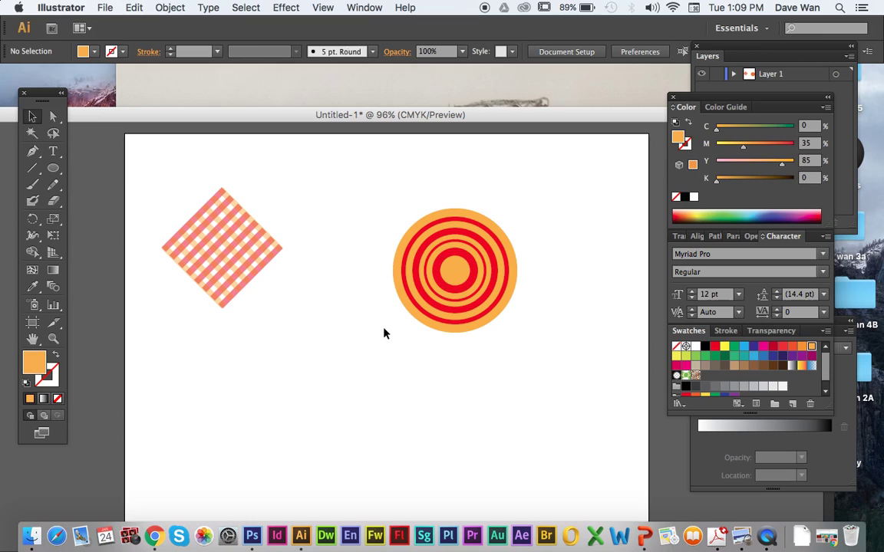
- Select all of the target's rings and scale the whole target down
left_click_drag(353, 236, 421, 338)
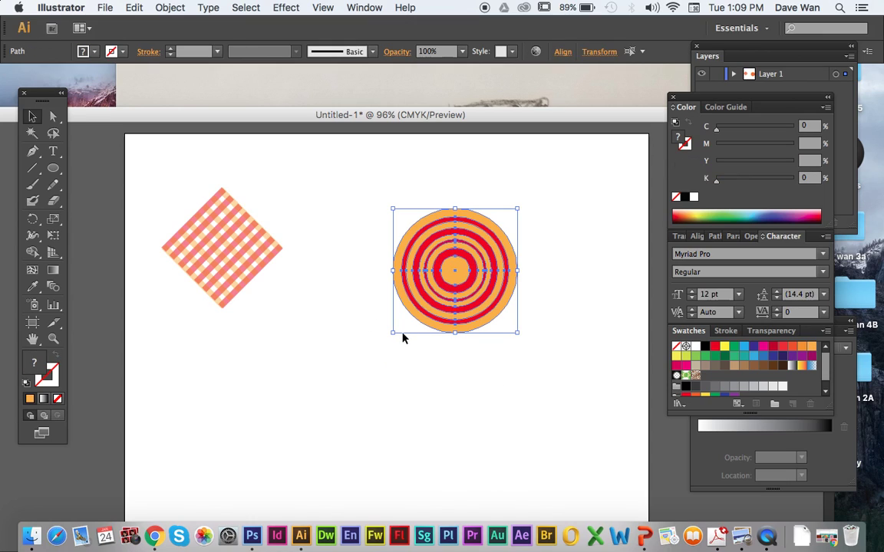
left_click_drag(393, 335, 463, 294)
left_click(410, 307)
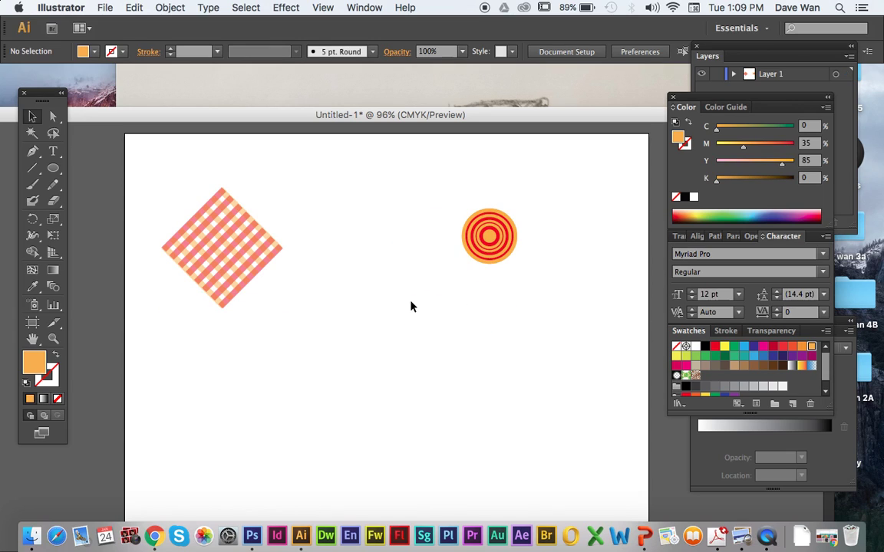
- Move the target left and down, then paste a small copy at its top-right
left_click_drag(450, 203, 570, 300)
left_click_drag(503, 259, 394, 276)
left_click(408, 287)
key("super+c")
key("super+v")
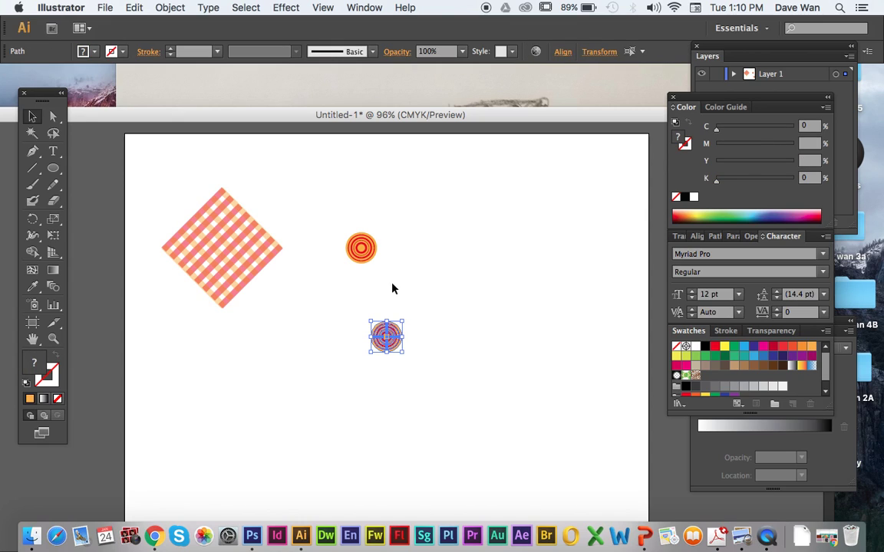
left_click_drag(383, 336, 386, 229)
left_click(401, 267)
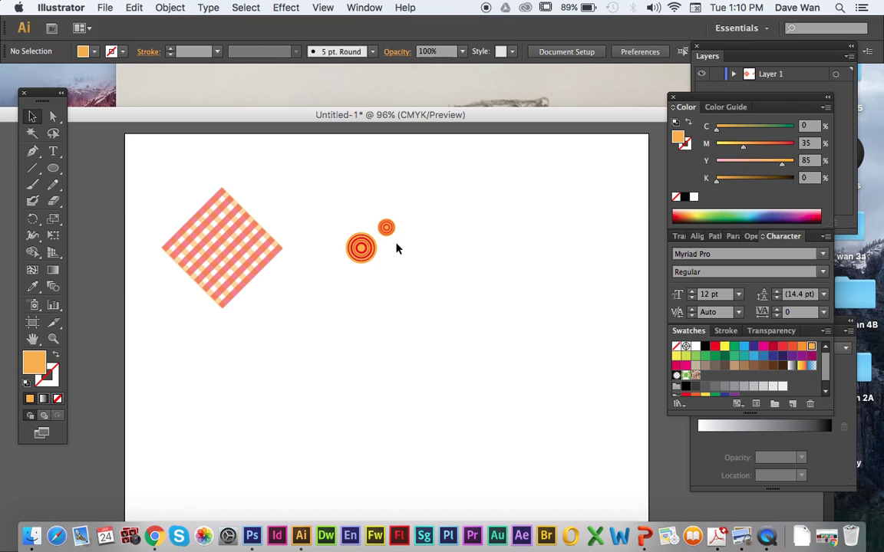
- Duplicate the small copy to the target's top-left and adjust its position
left_click(387, 224)
left_click_drag(391, 224, 341, 228)
left_click(349, 288)
left_click_drag(373, 280, 373, 279)
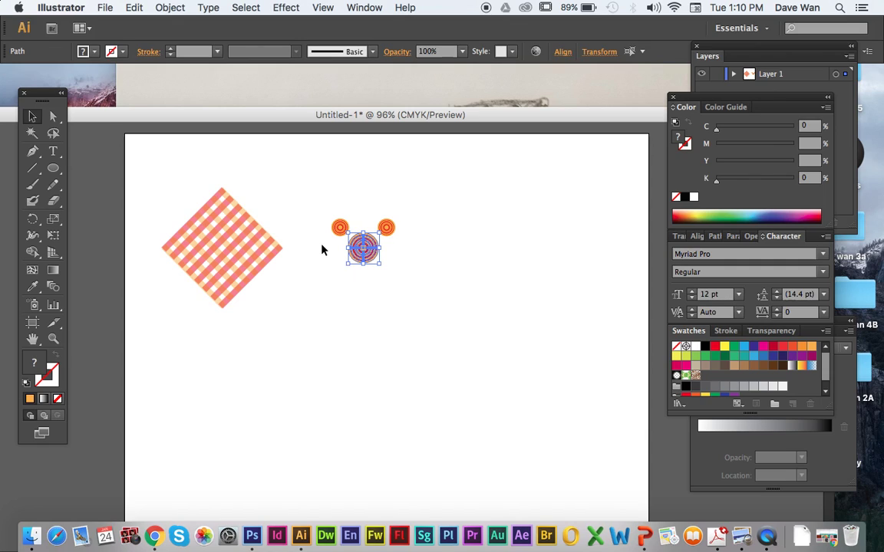
left_click(328, 219)
left_click(339, 228)
left_click_drag(343, 232, 367, 240)
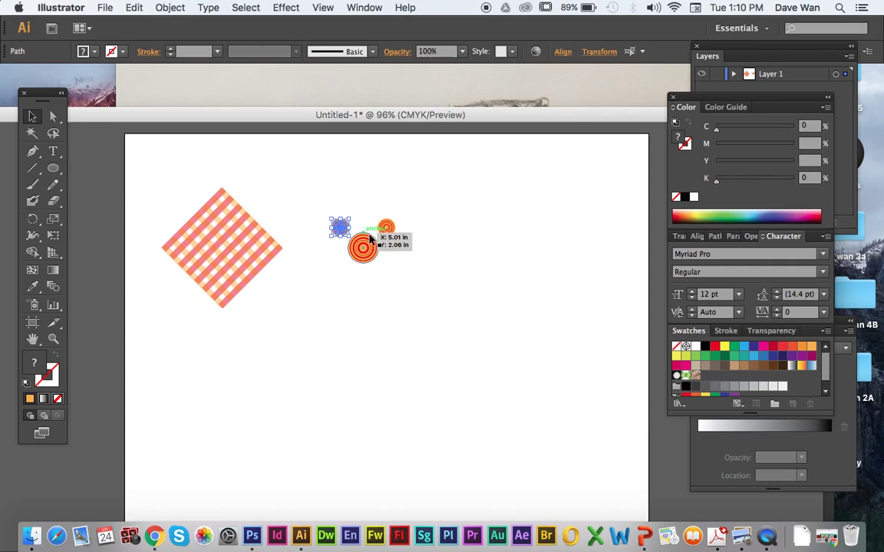
left_click(398, 230)
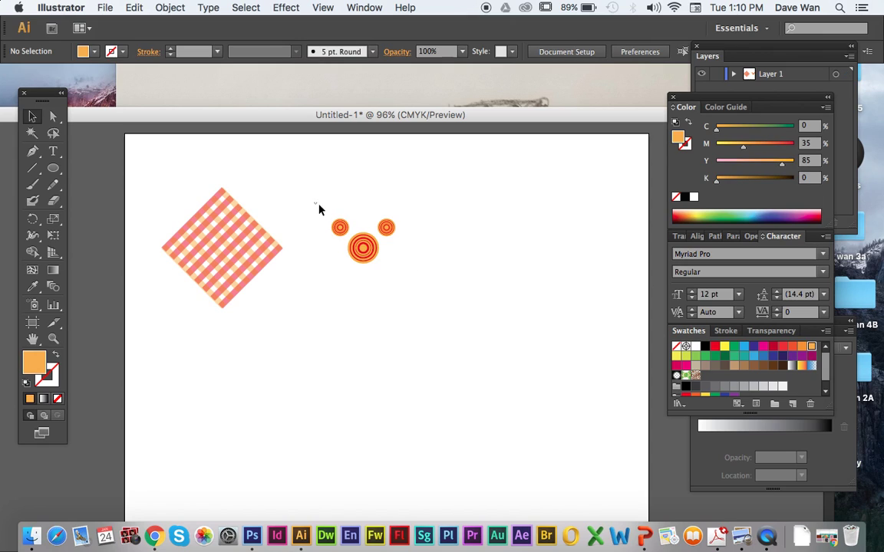
- Copy the two small top targets and place the pair below the centre target
left_click_drag(316, 204, 407, 230)
key("ctrl+c")
key("ctrl+v")
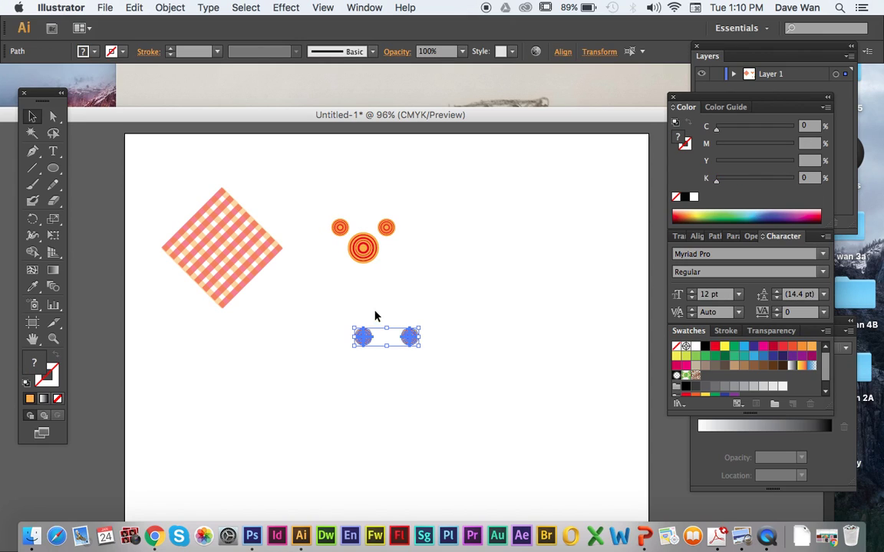
left_click_drag(364, 336, 340, 270)
left_click(347, 298)
- Scale the five-target cluster, group it, and nudge the group slightly up and right
left_click_drag(320, 203, 379, 261)
left_click(415, 304)
left_click_drag(398, 295, 339, 204)
key("ctrl+g")
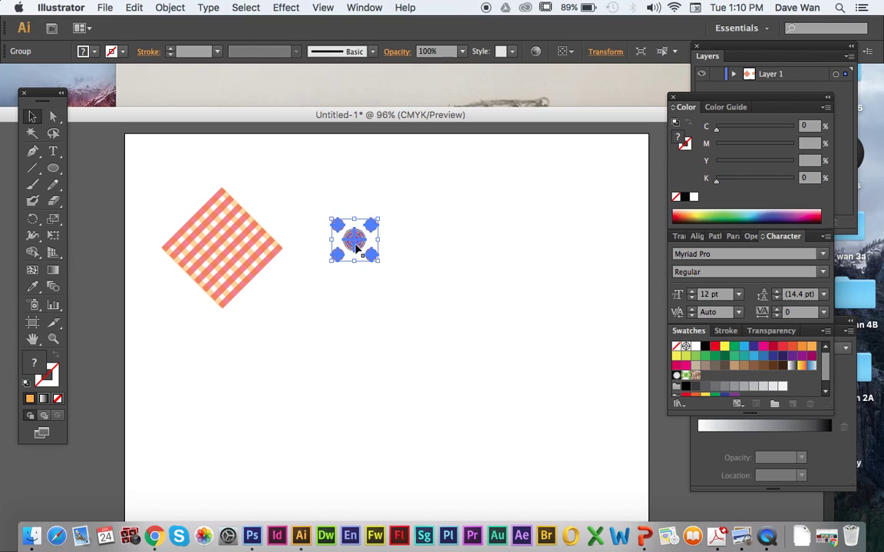
mouse_move(357, 247)
left_mouse_down()
mouse_move(358, 228)
mouse_move(354, 244)
mouse_move(363, 240)
left_mouse_up()
left_click(413, 254)
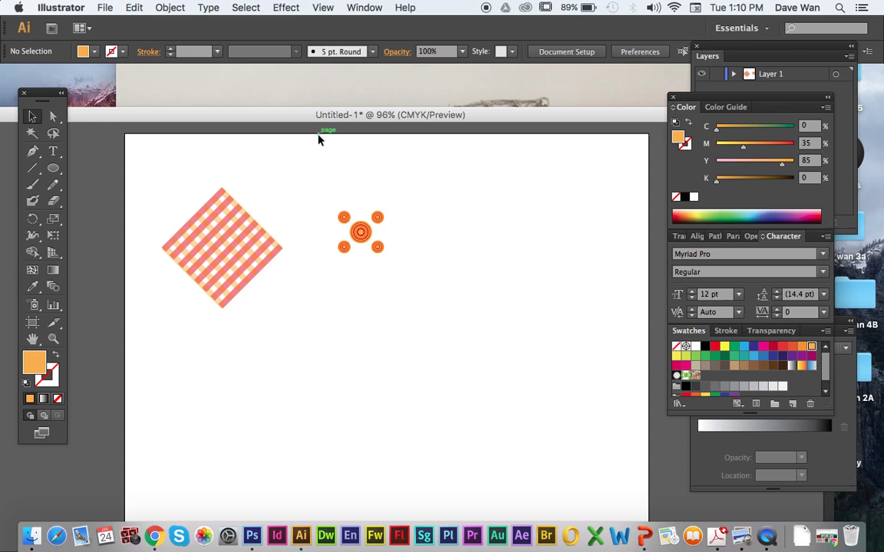
mouse_move(315, 120)
left_mouse_down()
mouse_move(336, 372)
mouse_move(346, 316)
mouse_move(397, 311)
mouse_move(364, 196)
mouse_move(339, 147)
left_mouse_up()
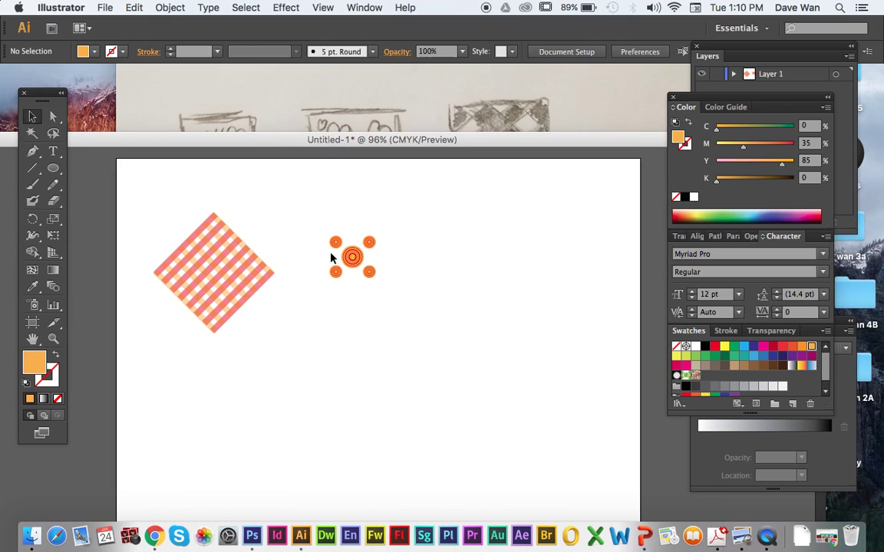
- Paste target copies, delete the extra one, and enlarge the other into a big target at right
left_click(370, 261)
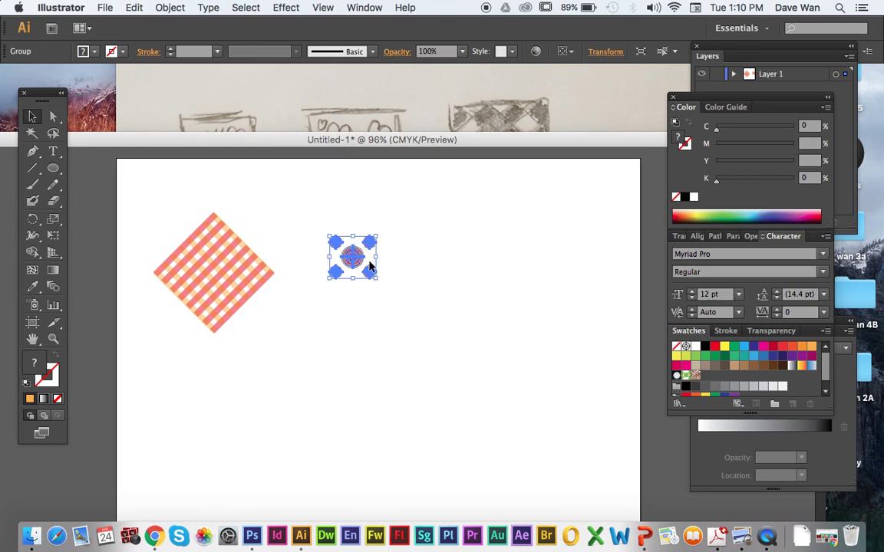
left_click(393, 272)
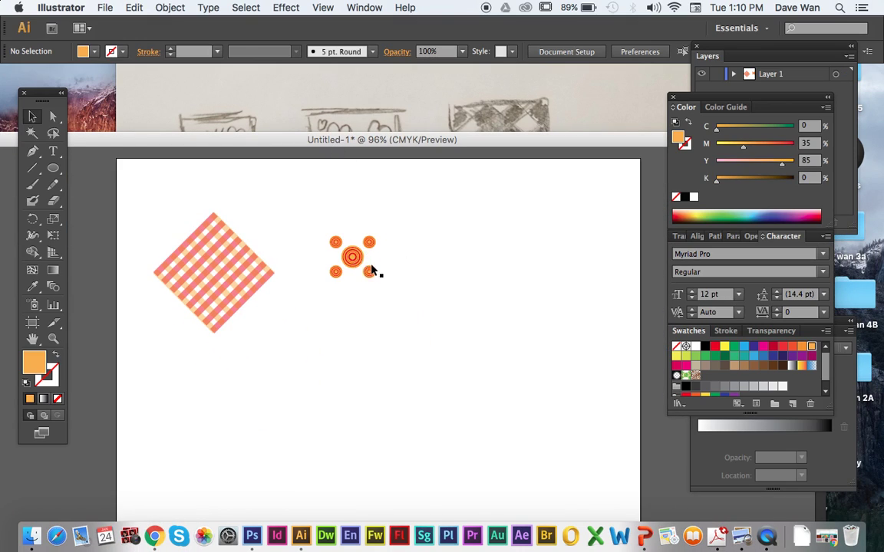
key("ctrl+v")
left_click(347, 333)
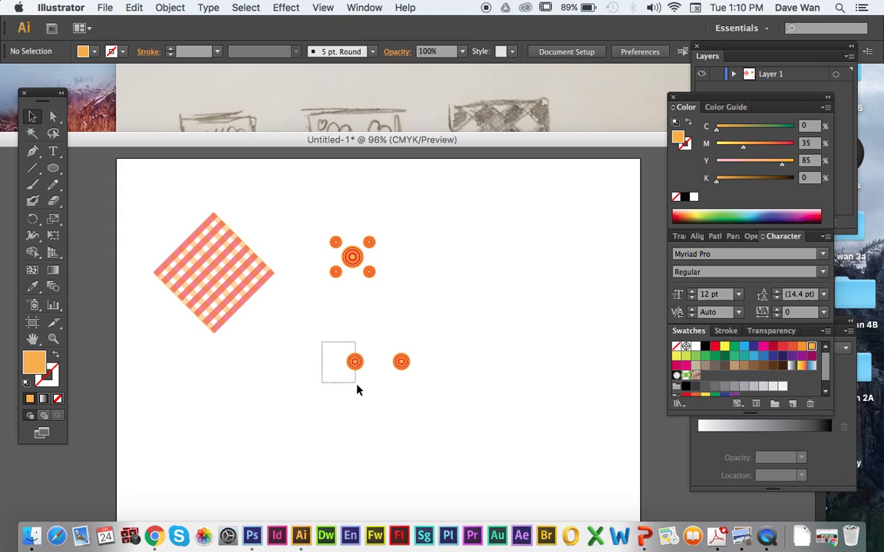
left_click_drag(356, 383, 423, 405)
key("Delete")
left_click_drag(413, 354, 490, 274)
left_click_drag(439, 323, 523, 250)
left_click_drag(458, 215, 577, 329)
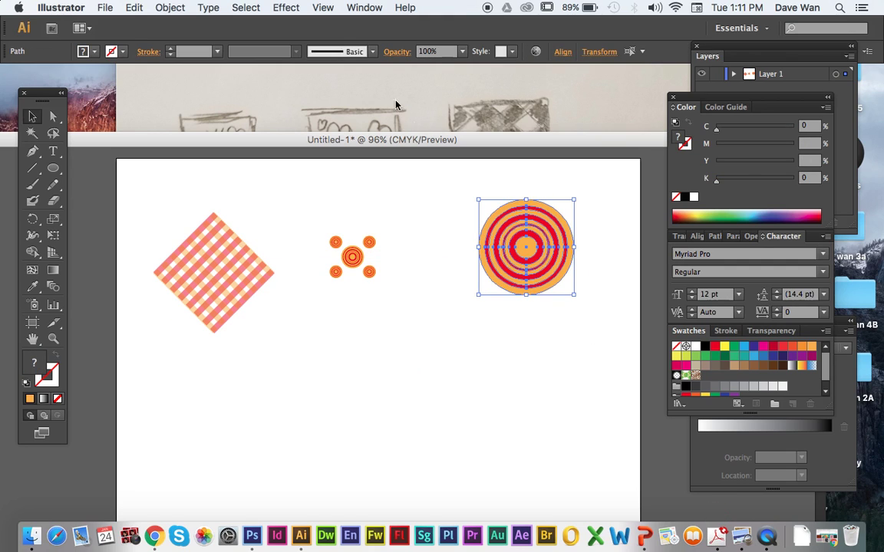
- Show the Pathfinder panel from the Window menu
left_click(357, 11)
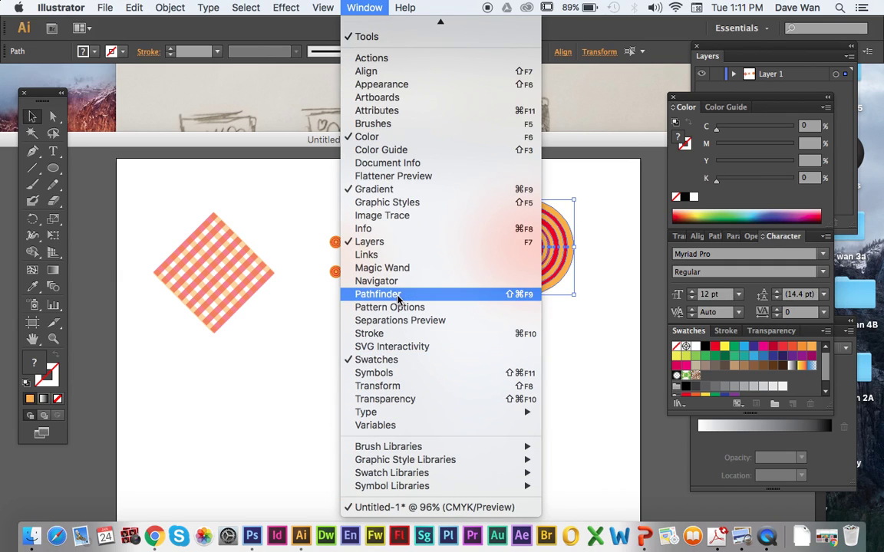
left_click(398, 296)
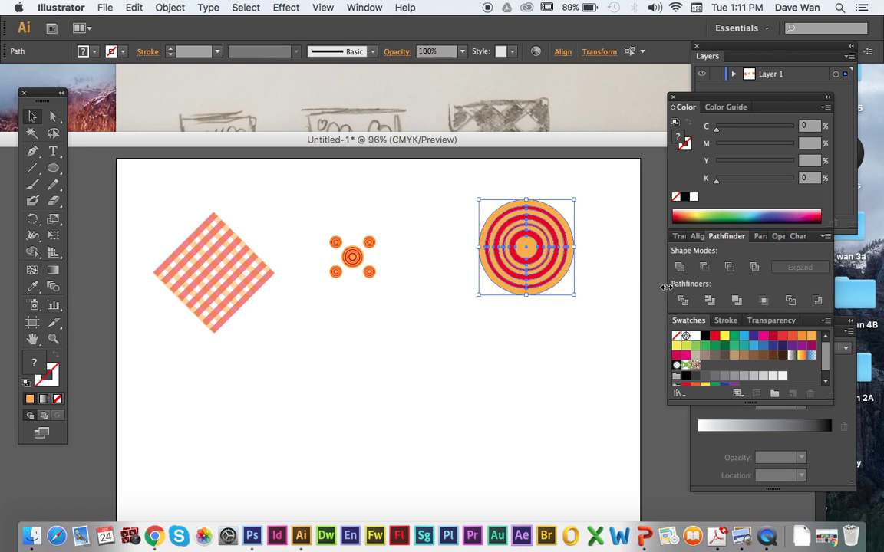
left_click(412, 315)
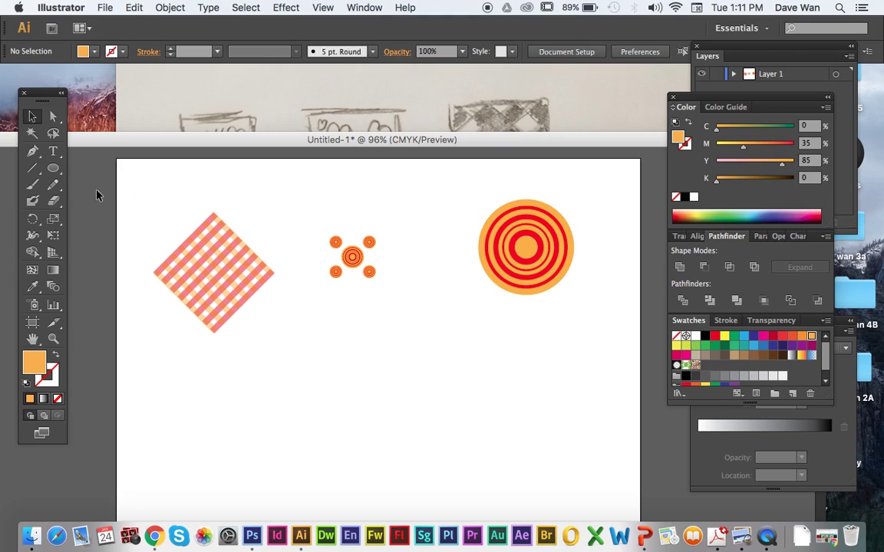
- Draw a rectangle covering the top half of the large bullseye
left_click_drag(53, 168, 96, 172)
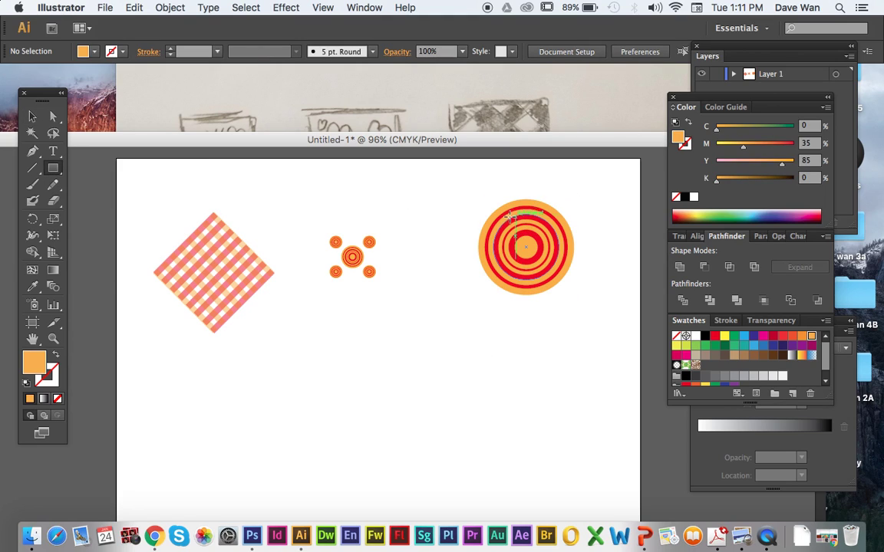
left_click_drag(454, 195, 625, 246)
key("v")
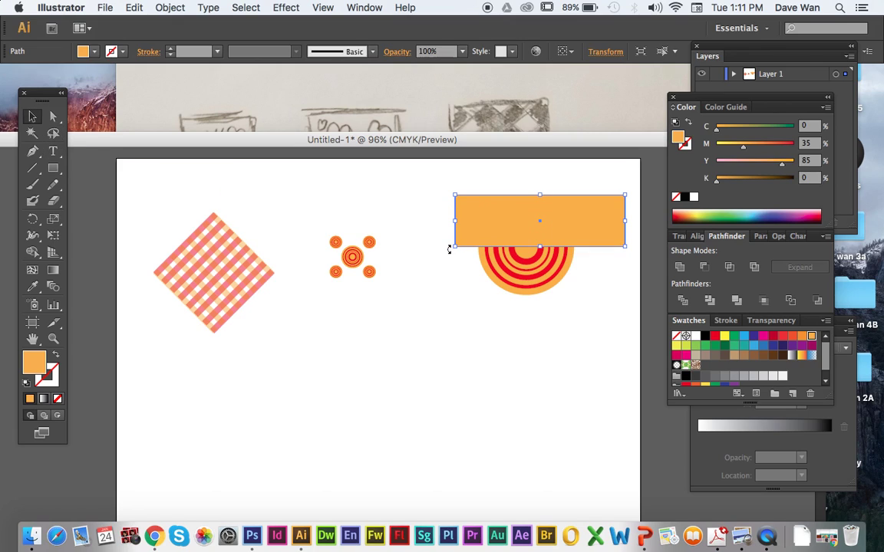
- Select the rectangle with the rings and trim away the rings' top half
left_click_drag(436, 197, 588, 310)
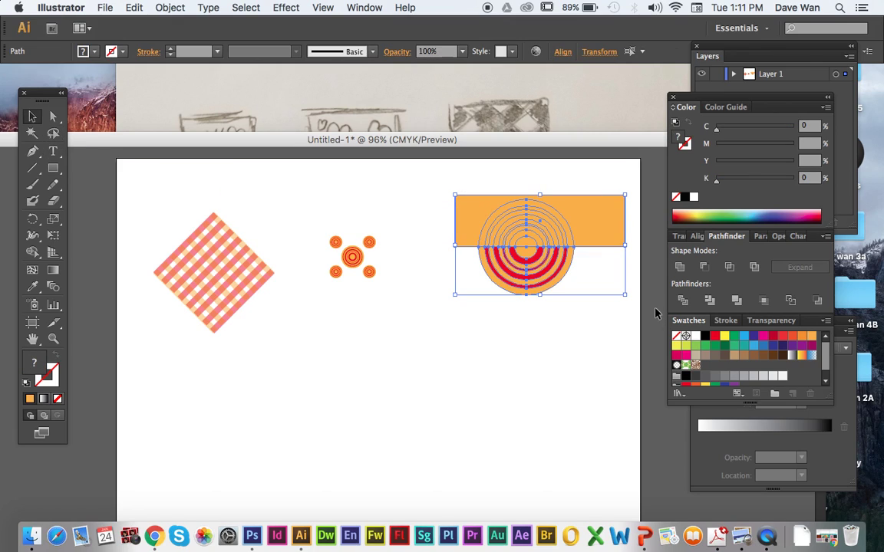
left_click(705, 268)
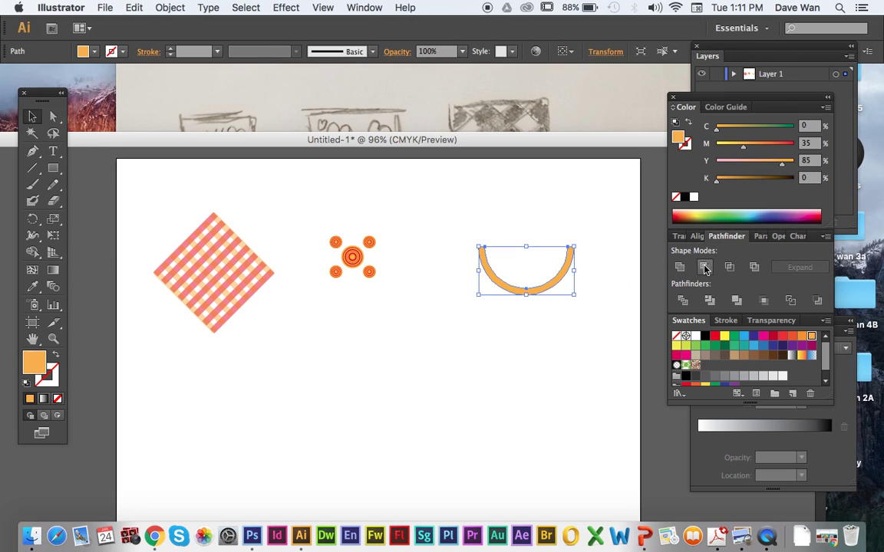
key("super+z")
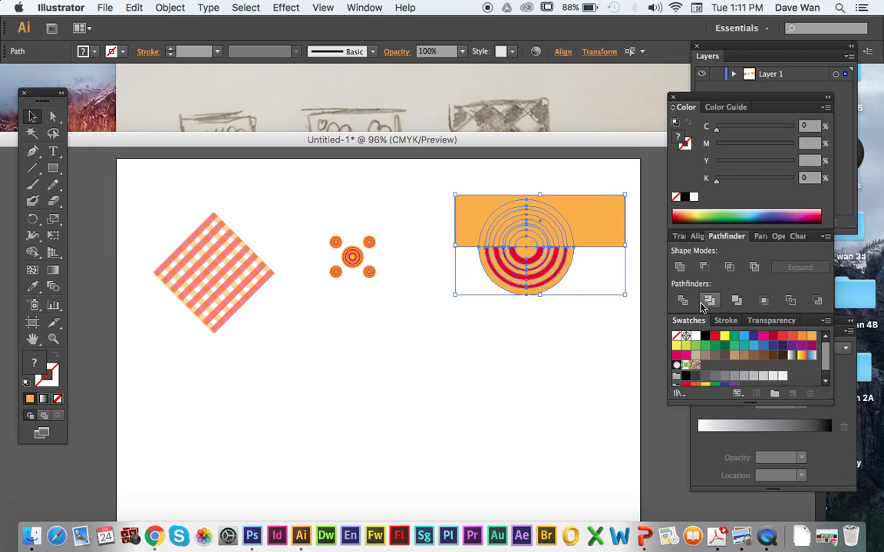
left_click(709, 301)
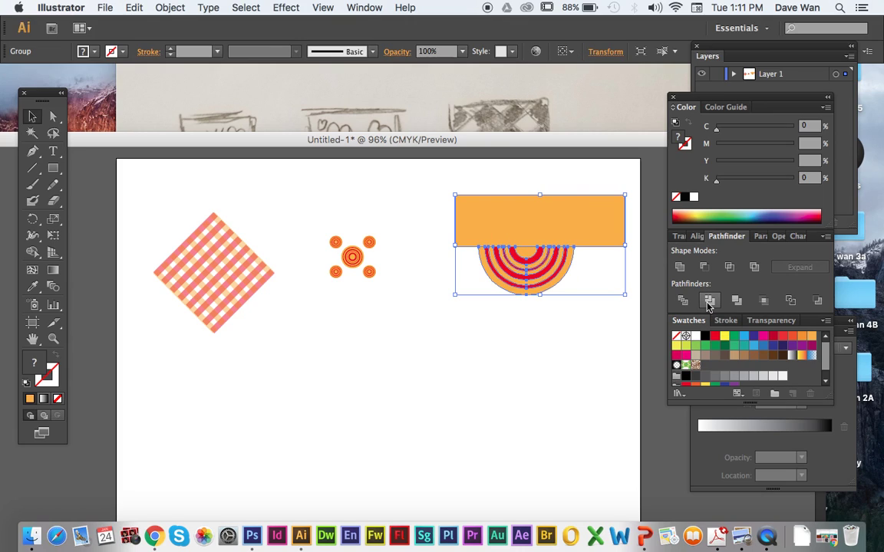
left_click(514, 323)
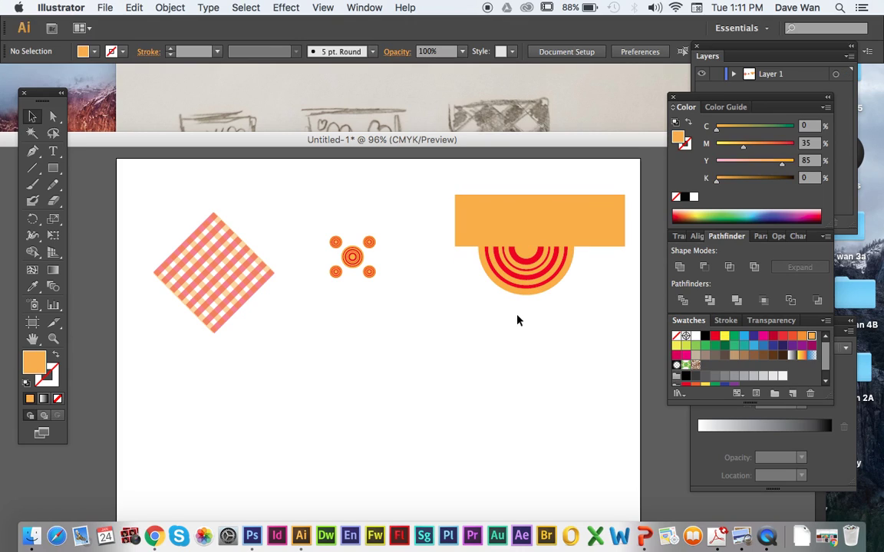
- Pick out the orange rectangle with Direct Selection and delete it, leaving a red-and-orange semicircle
left_click(53, 116)
left_click_drag(395, 190, 483, 221)
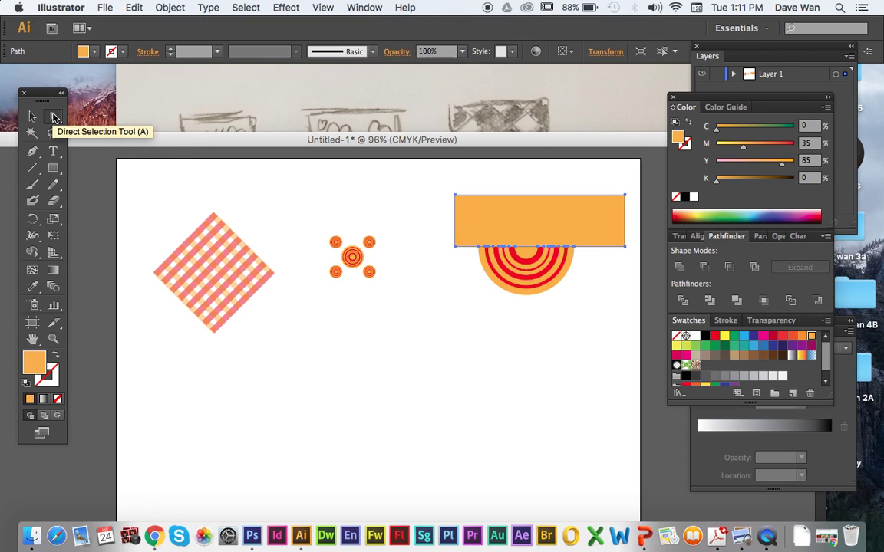
key("Delete")
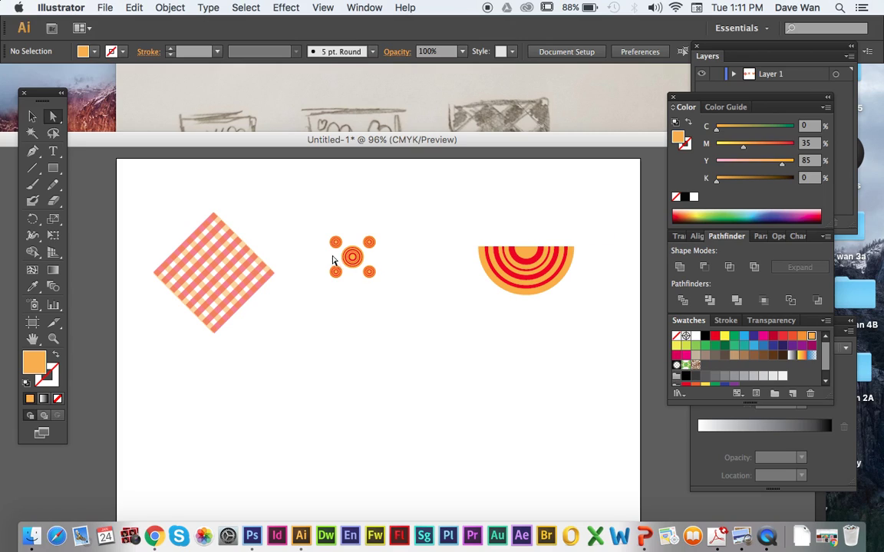
left_click(32, 115)
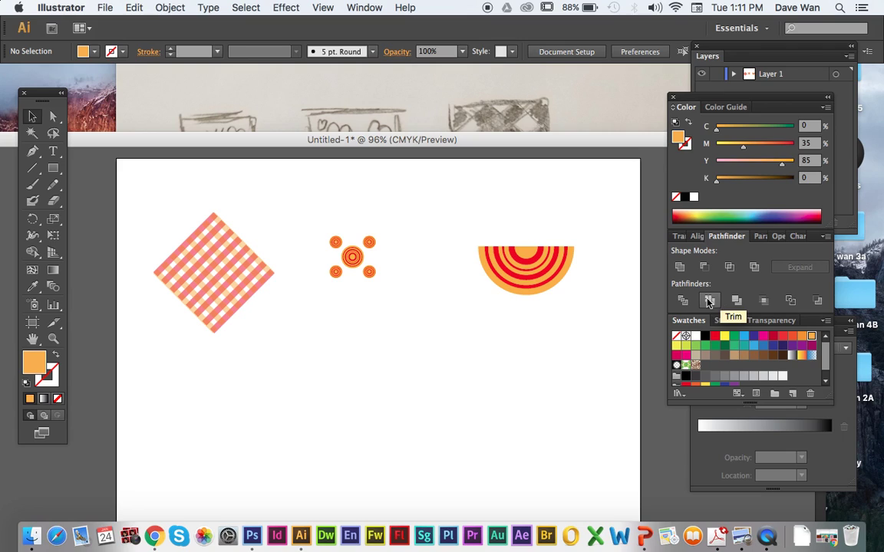
key("super+z")
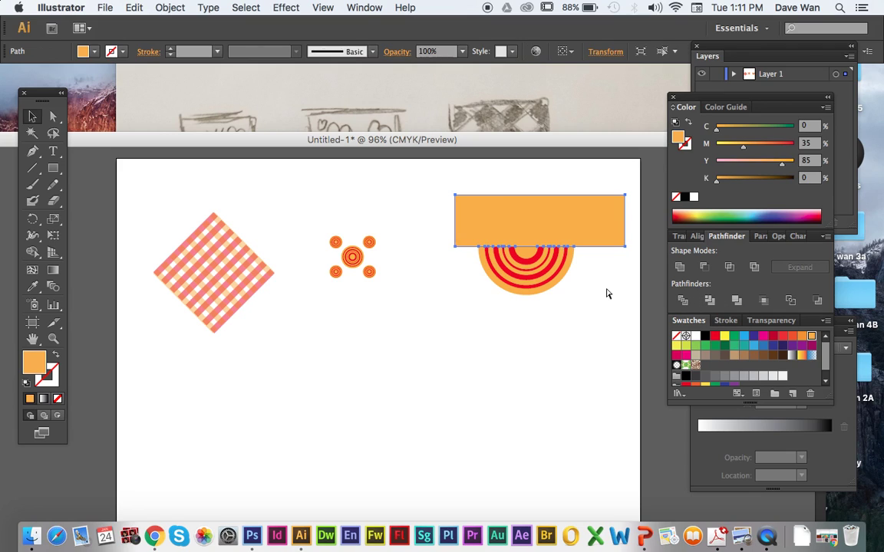
left_click(485, 289)
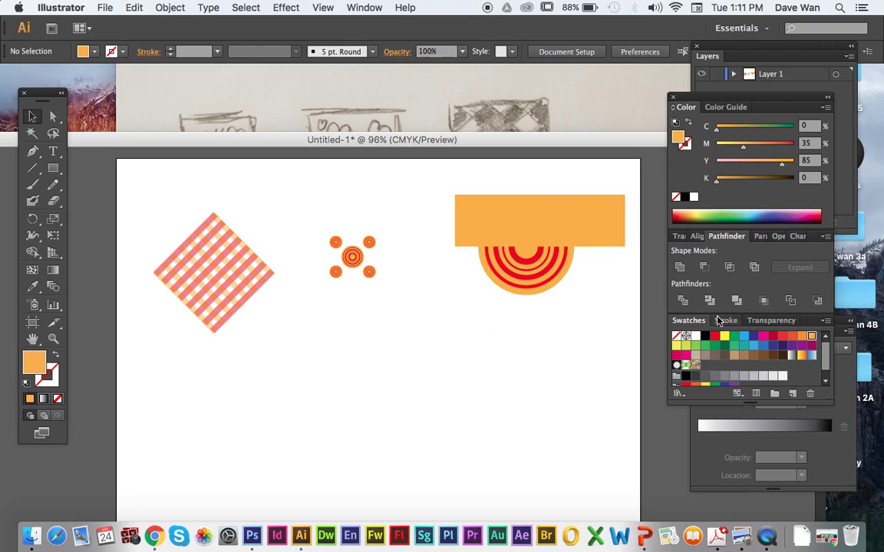
left_click_drag(600, 303, 452, 229)
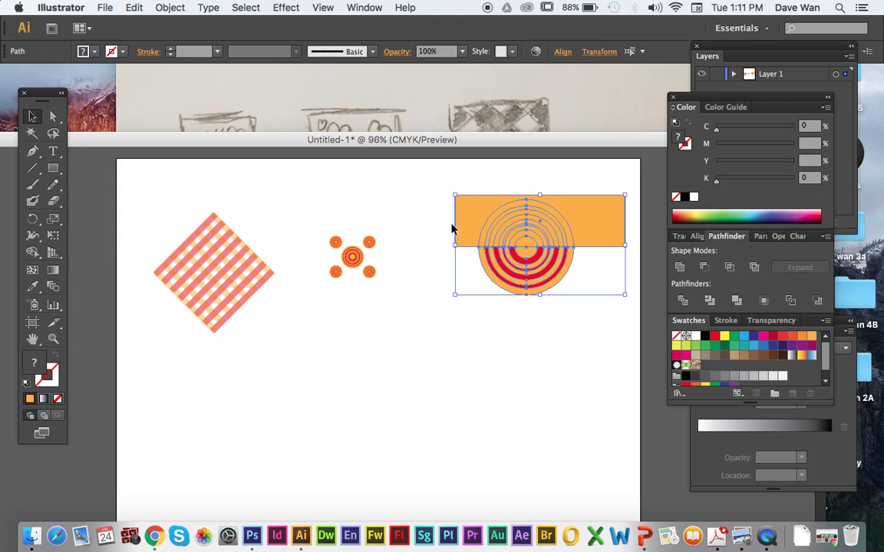
left_click(576, 341)
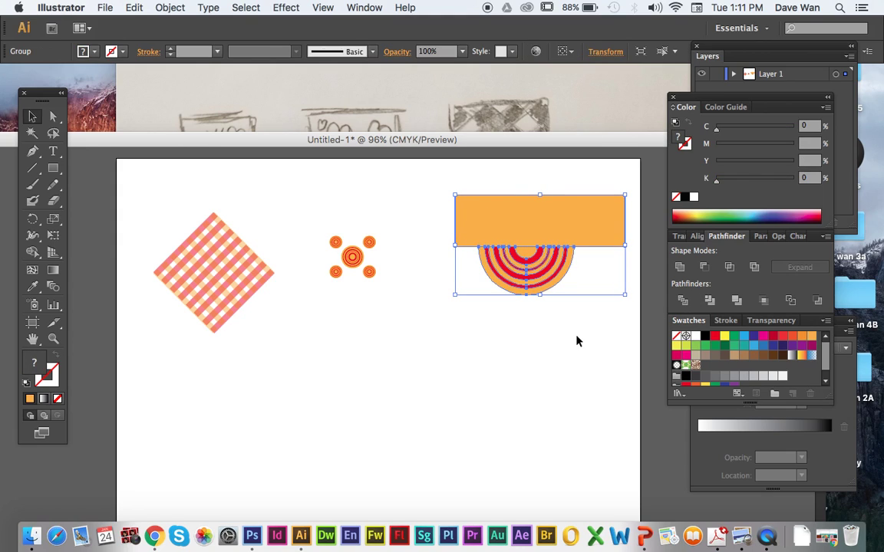
left_click(53, 116)
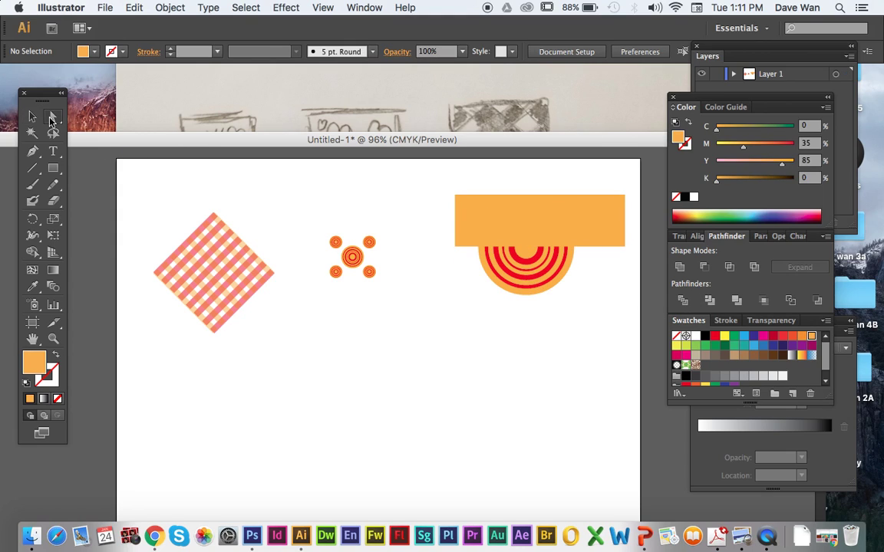
left_click(518, 233)
key("Delete")
- Move the half-ring motif up and left and shrink it
key("v")
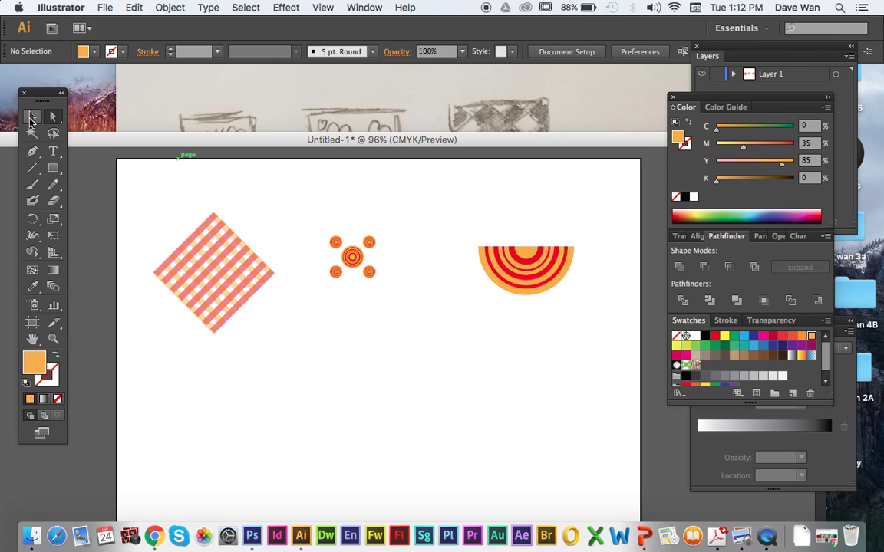
left_click_drag(522, 284, 481, 241)
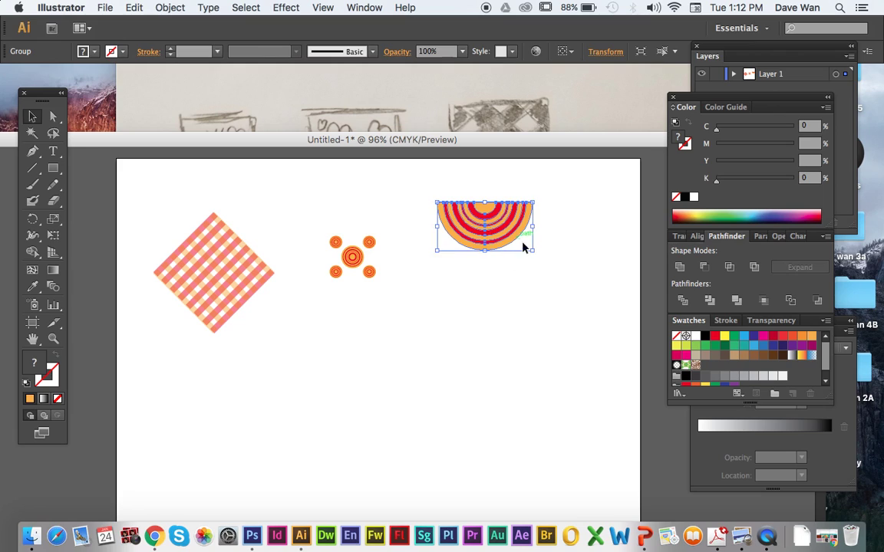
left_click_drag(534, 253, 420, 196)
left_click(472, 242)
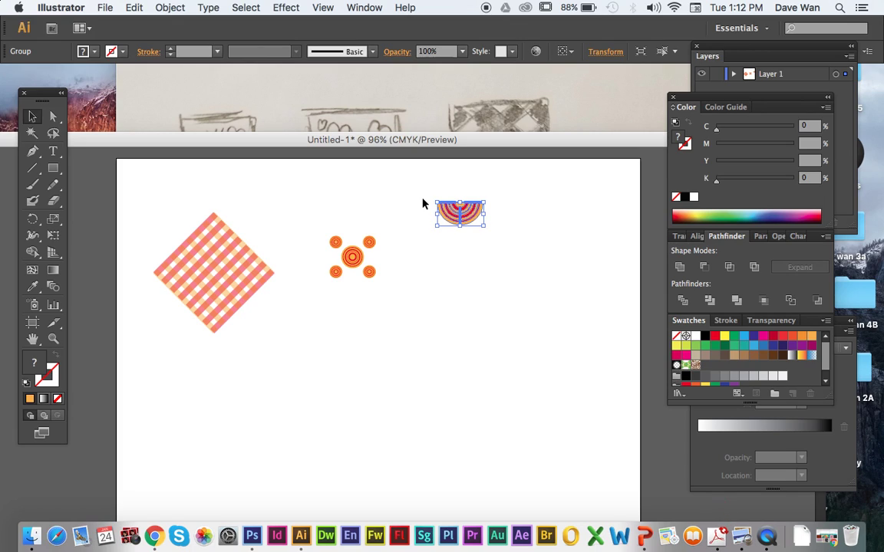
- Paste two copies beside the motif to form a row of three along the top
key("super+shift+b")
key("super+v")
left_click_drag(392, 362, 518, 213)
left_click(531, 247)
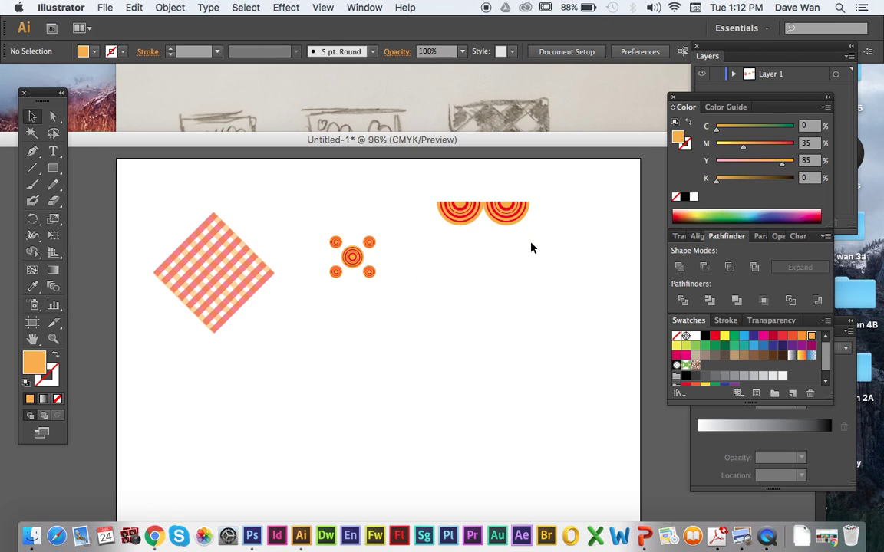
key("super+v")
left_click_drag(397, 363, 570, 215)
left_click(590, 253)
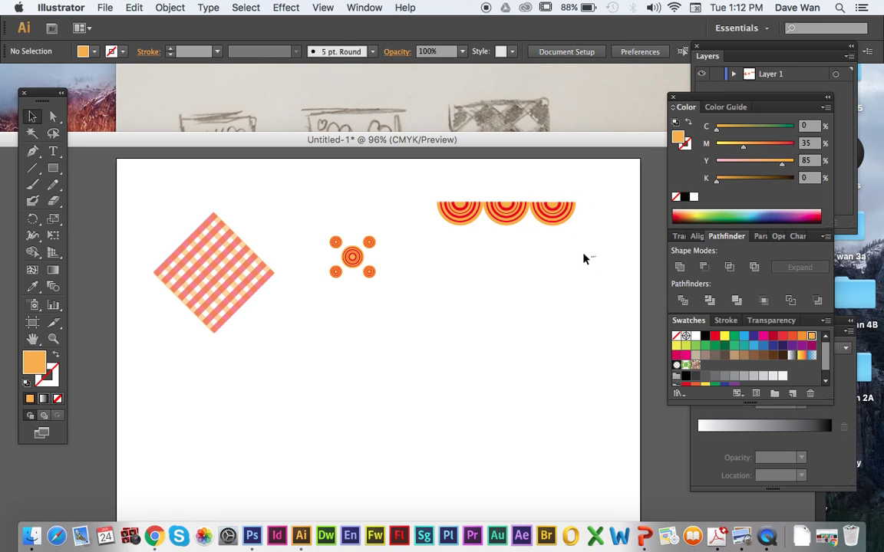
- Copy the three-motif row and place the duplicate directly beneath it
left_click_drag(584, 257, 462, 238)
key("super+c")
key("super+v")
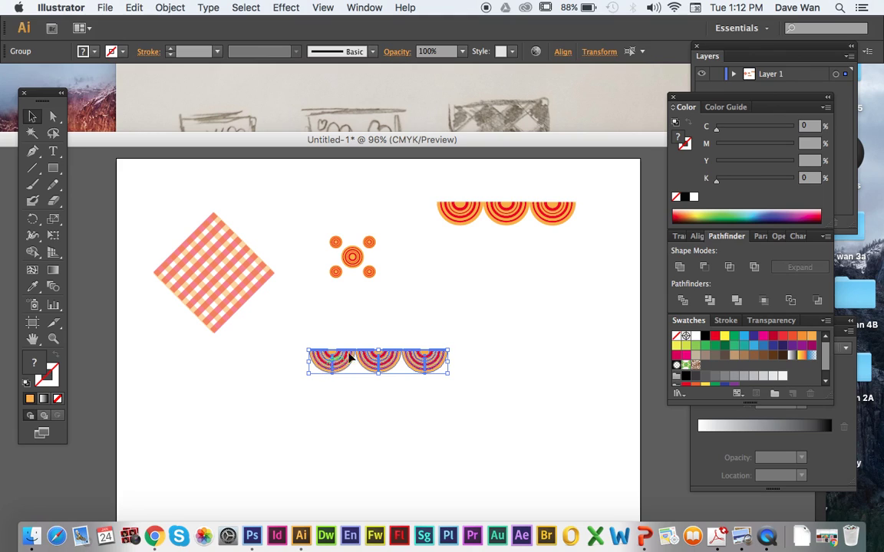
left_click_drag(351, 358, 597, 249)
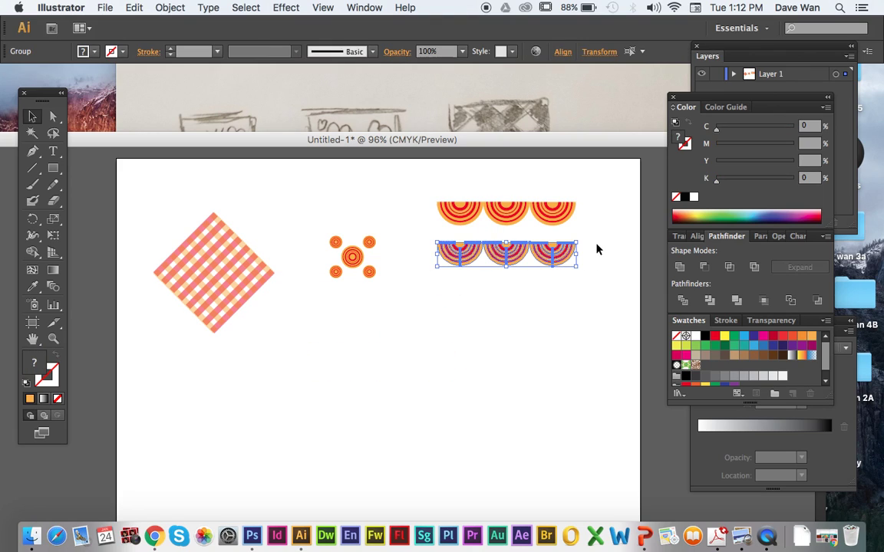
right_click(547, 254)
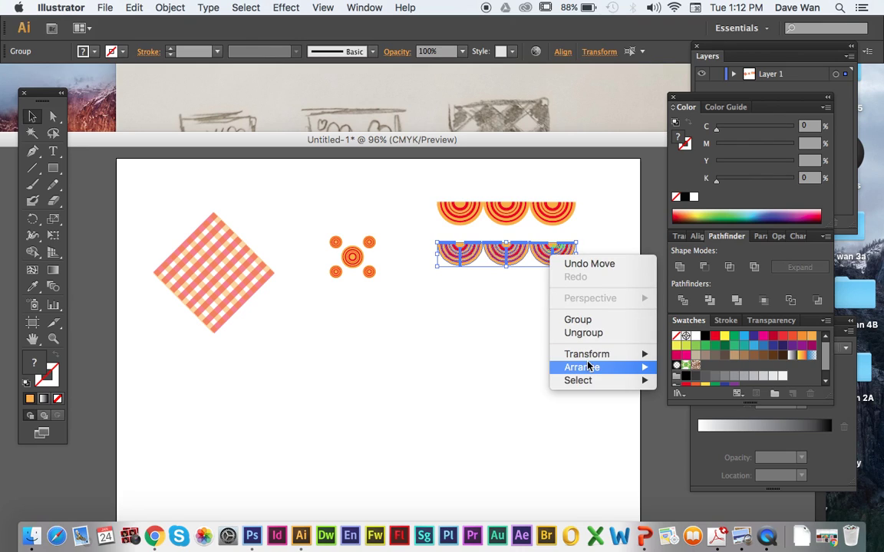
- Send the lower row to the back and reposition it under the top row
mouse_move(589, 368)
left_click(700, 407)
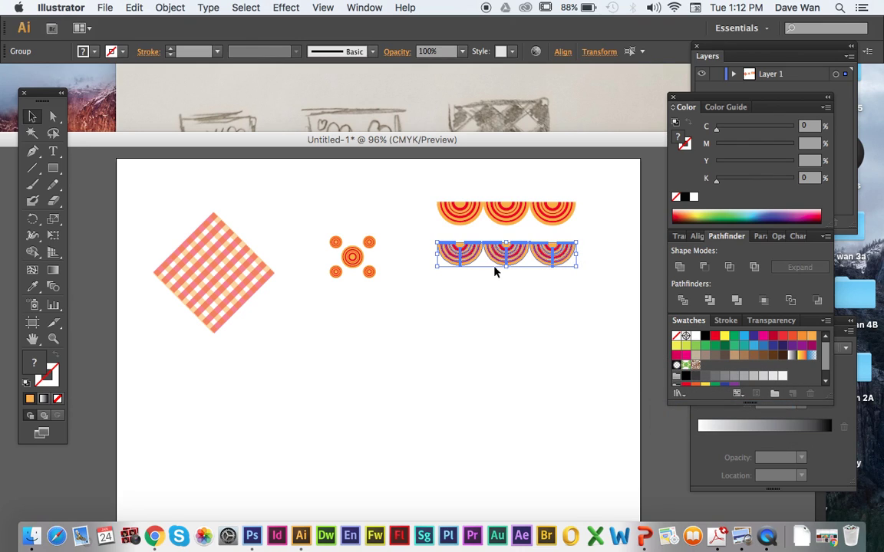
left_click_drag(495, 268, 488, 228)
left_click(506, 291)
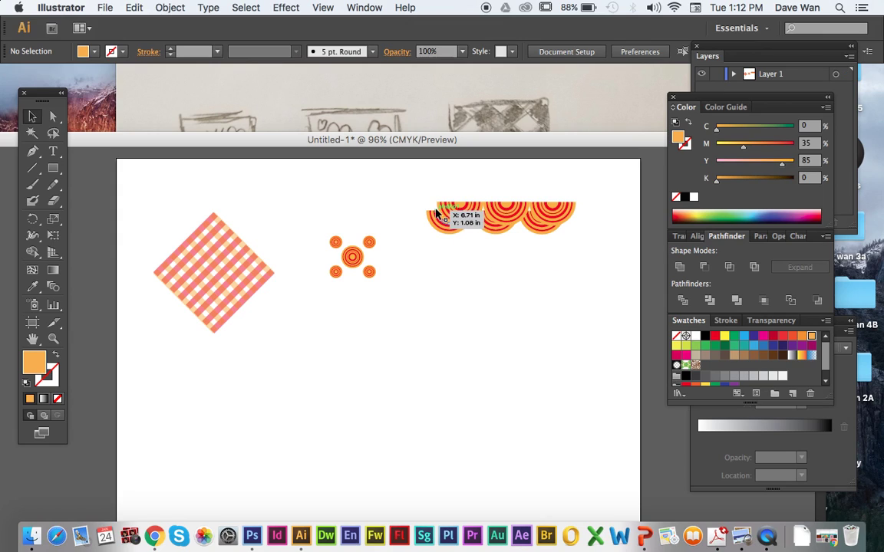
left_click_drag(424, 190, 554, 212)
left_click_drag(497, 230, 498, 244)
left_click(566, 297)
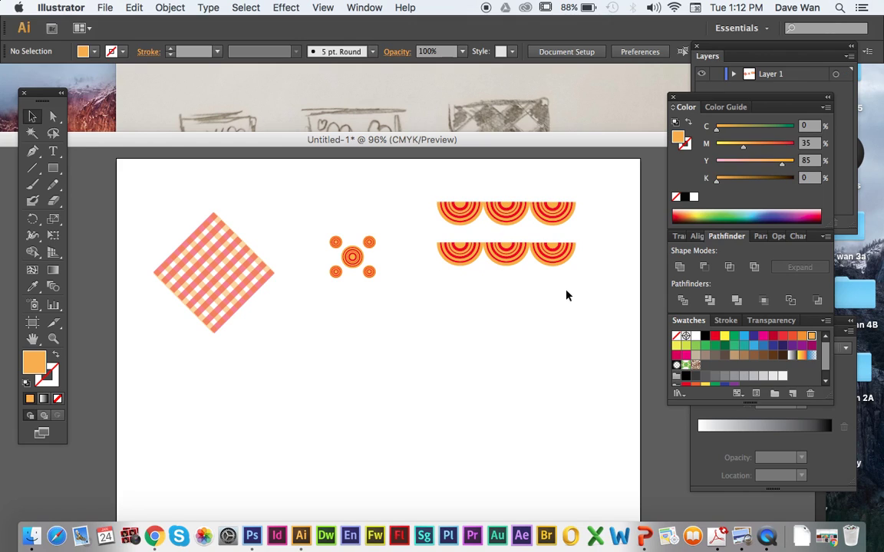
- Delete the lower row's rightmost semicircle and nestle the other two between the top scallops
left_click_drag(568, 294, 417, 222)
key("Delete")
left_click_drag(460, 254, 497, 216)
left_click(498, 246)
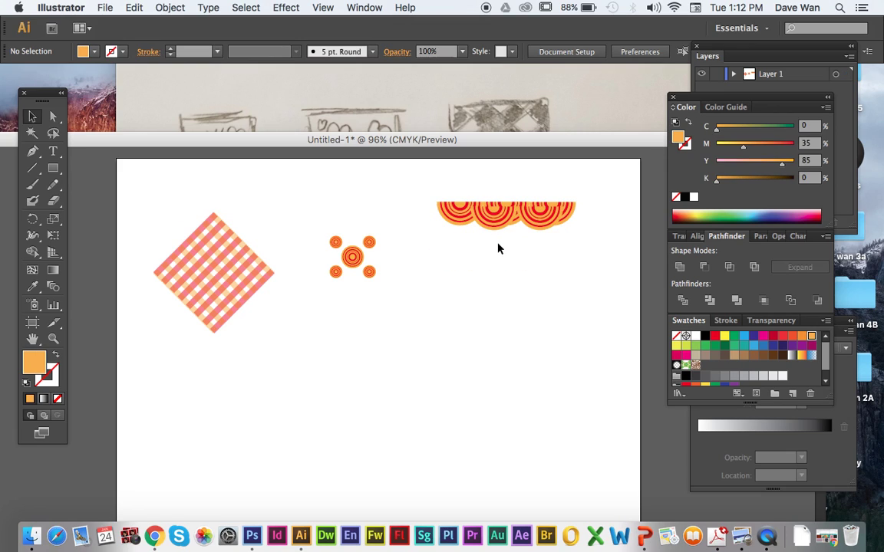
left_click(494, 229)
left_click_drag(494, 229, 495, 254)
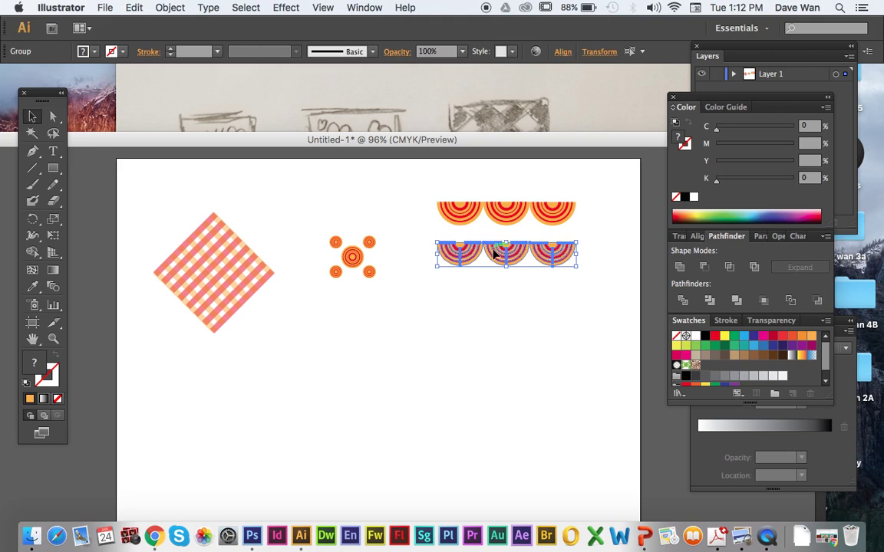
left_click_drag(542, 283, 467, 242)
key("Delete")
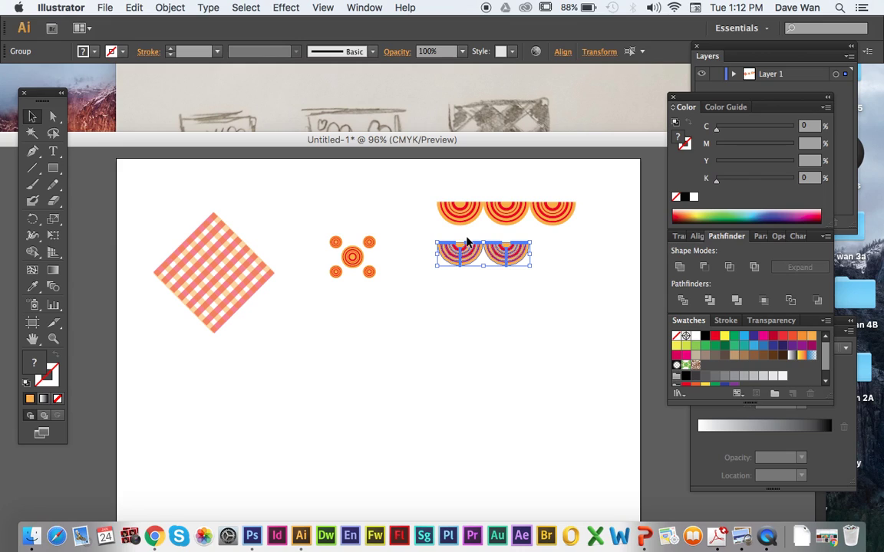
left_click_drag(435, 188, 585, 221)
left_click(543, 308)
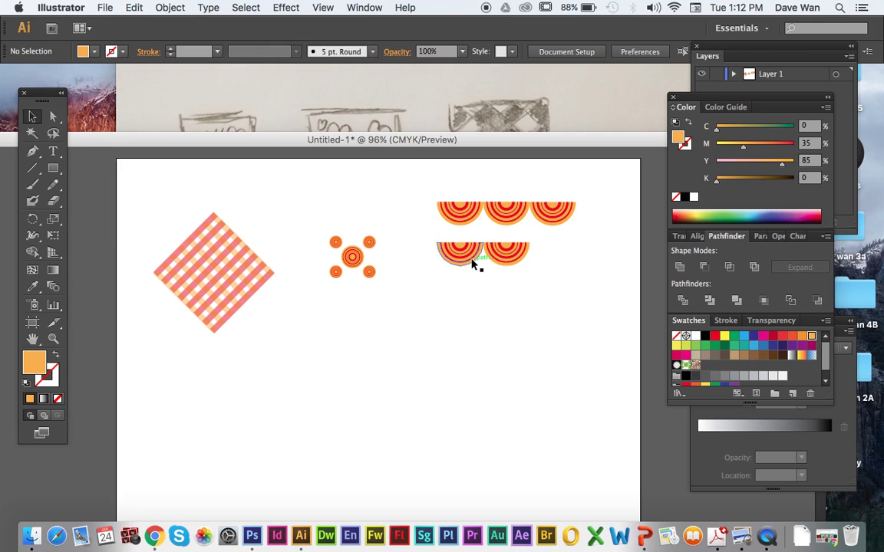
left_click_drag(474, 259, 490, 221)
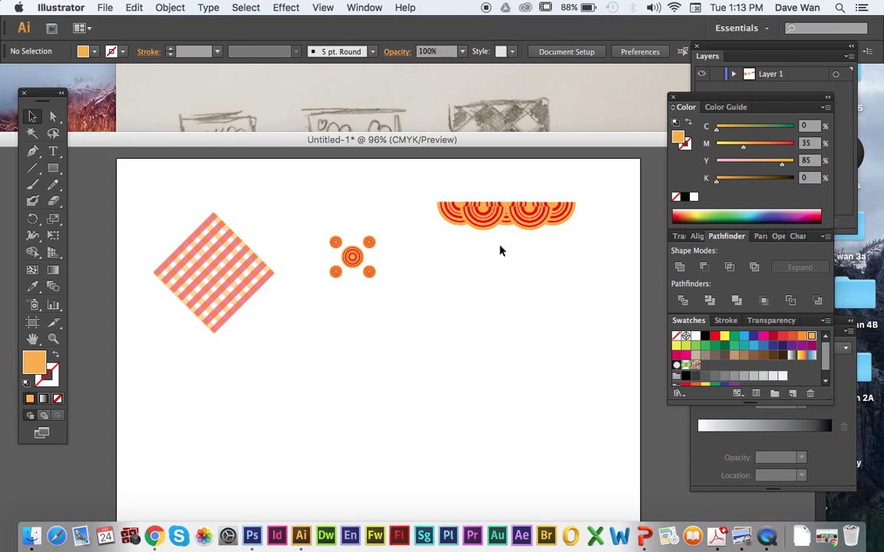
left_click(485, 221)
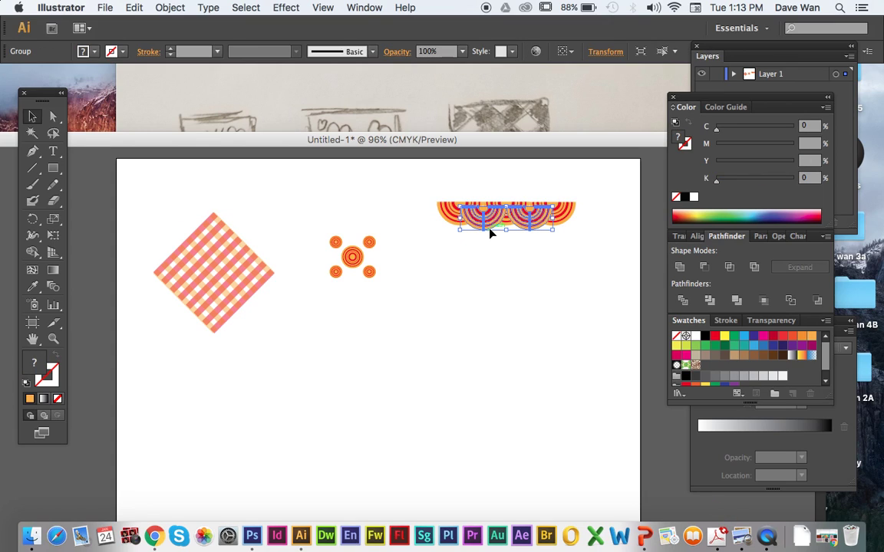
- Send the offset semicircle pair behind the top row
right_click(489, 230)
mouse_move(550, 330)
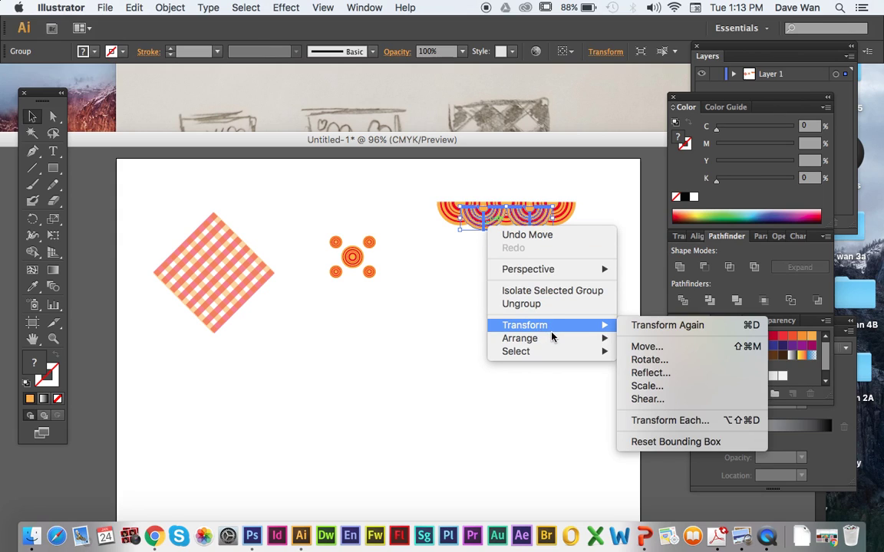
left_click(652, 380)
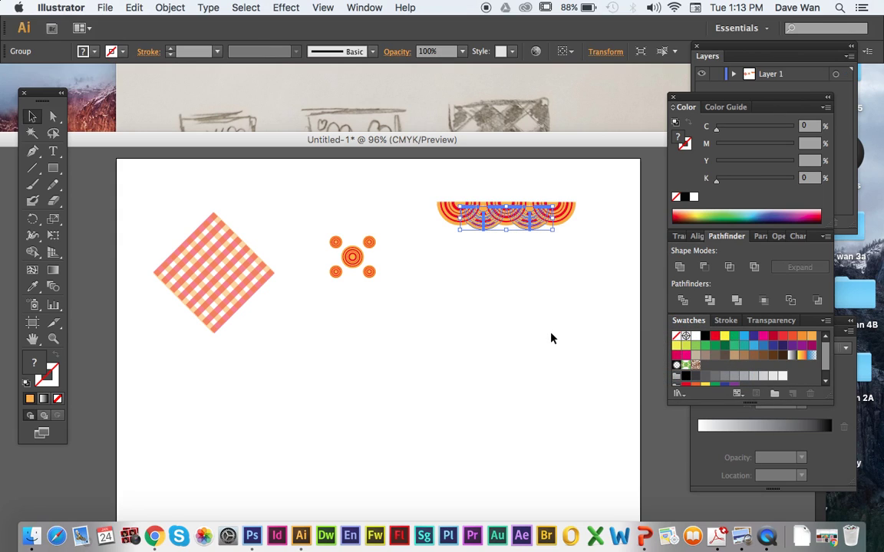
left_click(499, 298)
- Duplicate the whole scallop artwork and move the copy toward the top row
left_click_drag(411, 198, 577, 253)
key("super+z")
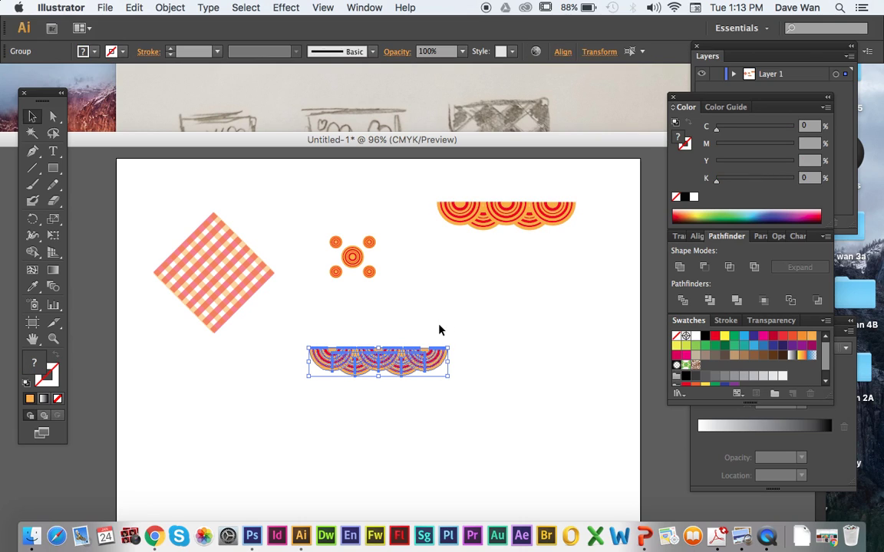
left_click_drag(412, 359, 524, 223)
left_click(513, 261)
left_click(484, 233)
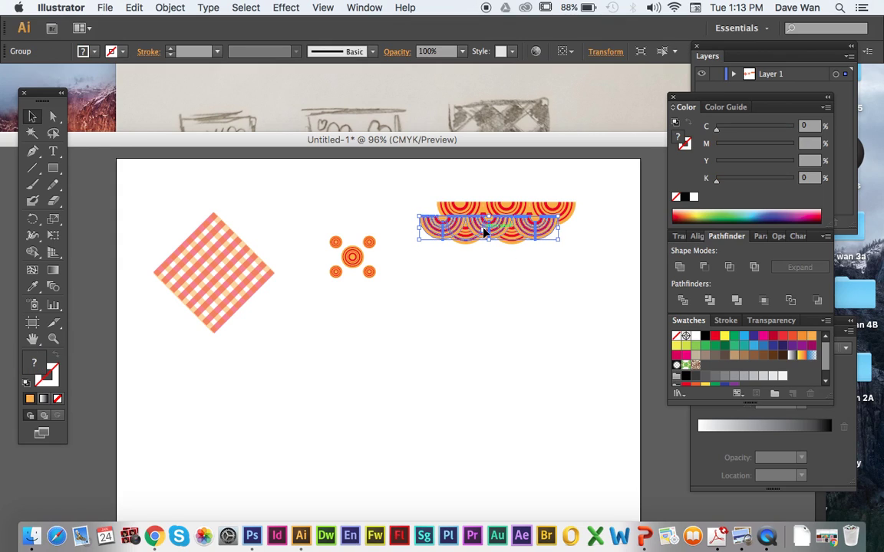
key("super+z")
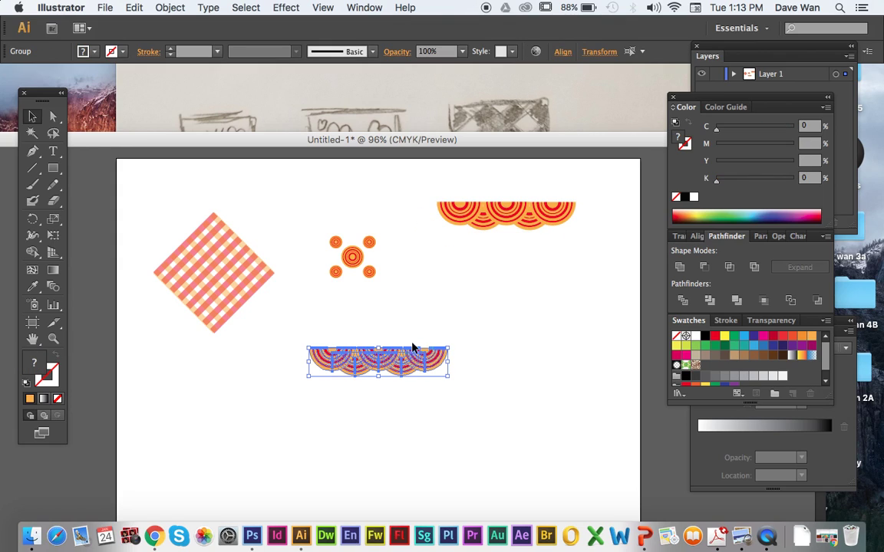
- Send the scallop copy to the back and place it overlapping beneath the top group
right_click(397, 366)
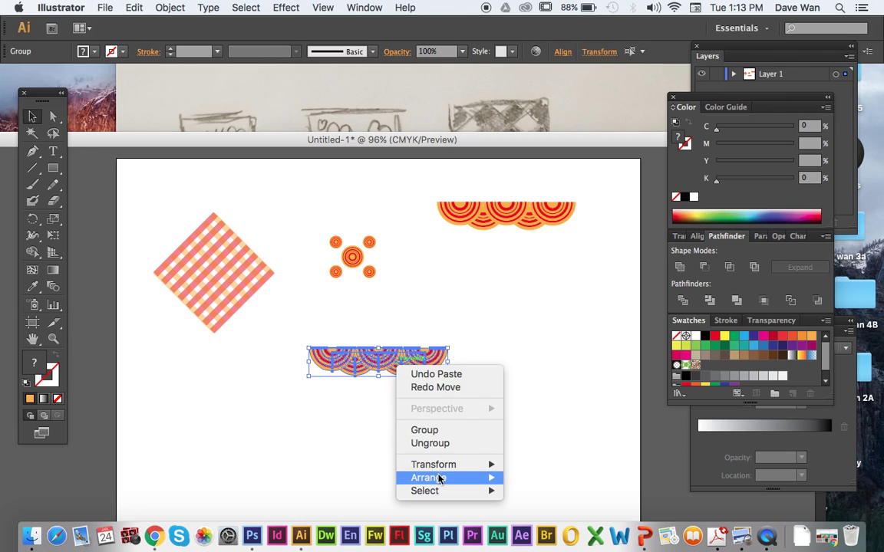
mouse_move(445, 478)
left_click(547, 487)
left_click_drag(366, 366, 473, 245)
left_click(468, 352)
left_click(464, 281)
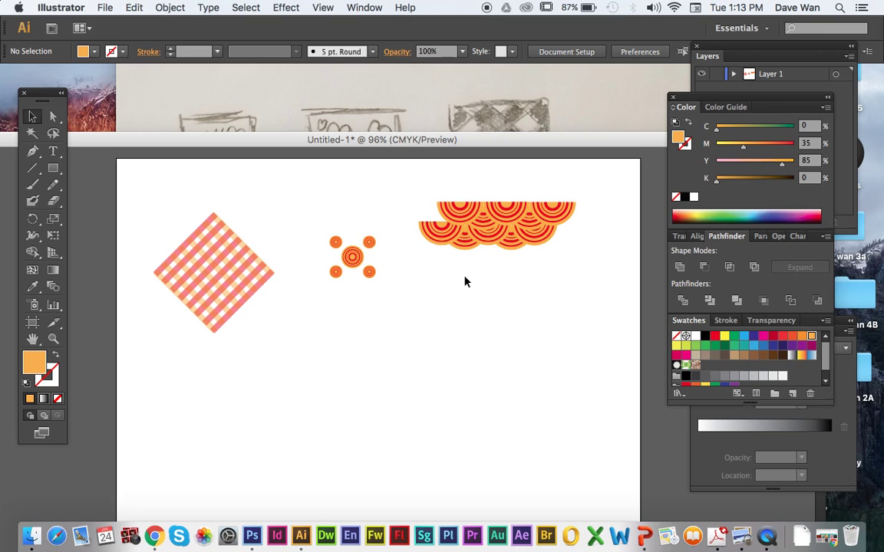